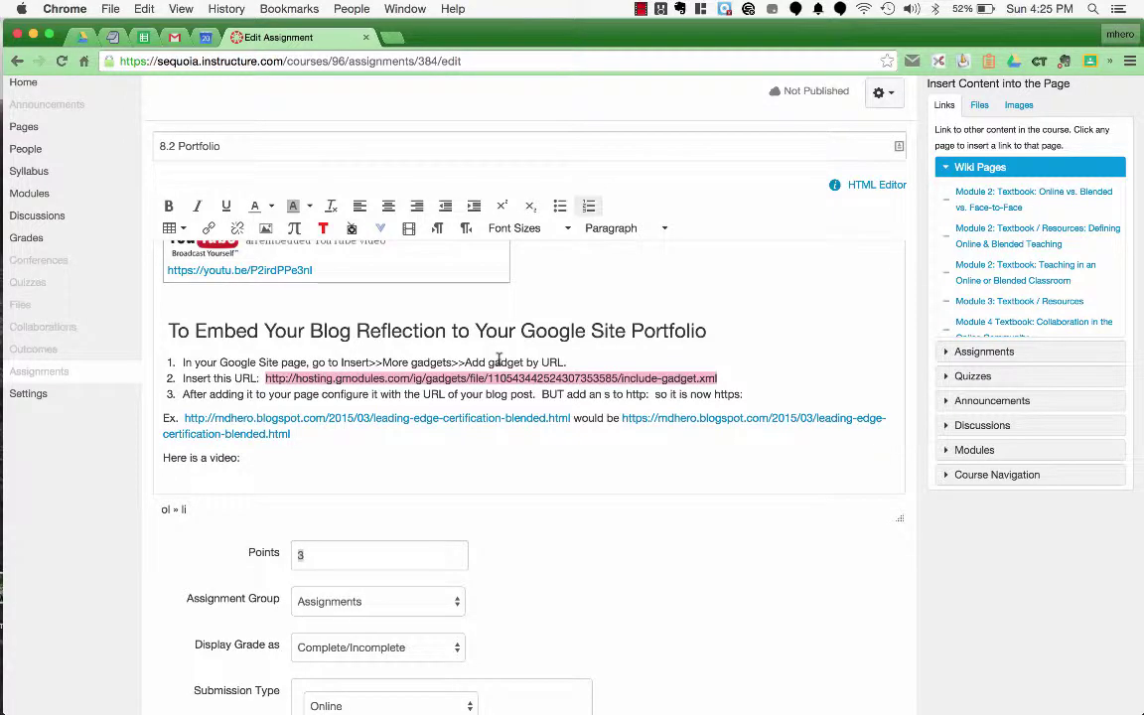
Switch to the Google Sites portfolio and open the Reflection 6.3 page for editing.
key("ctrl+Left")
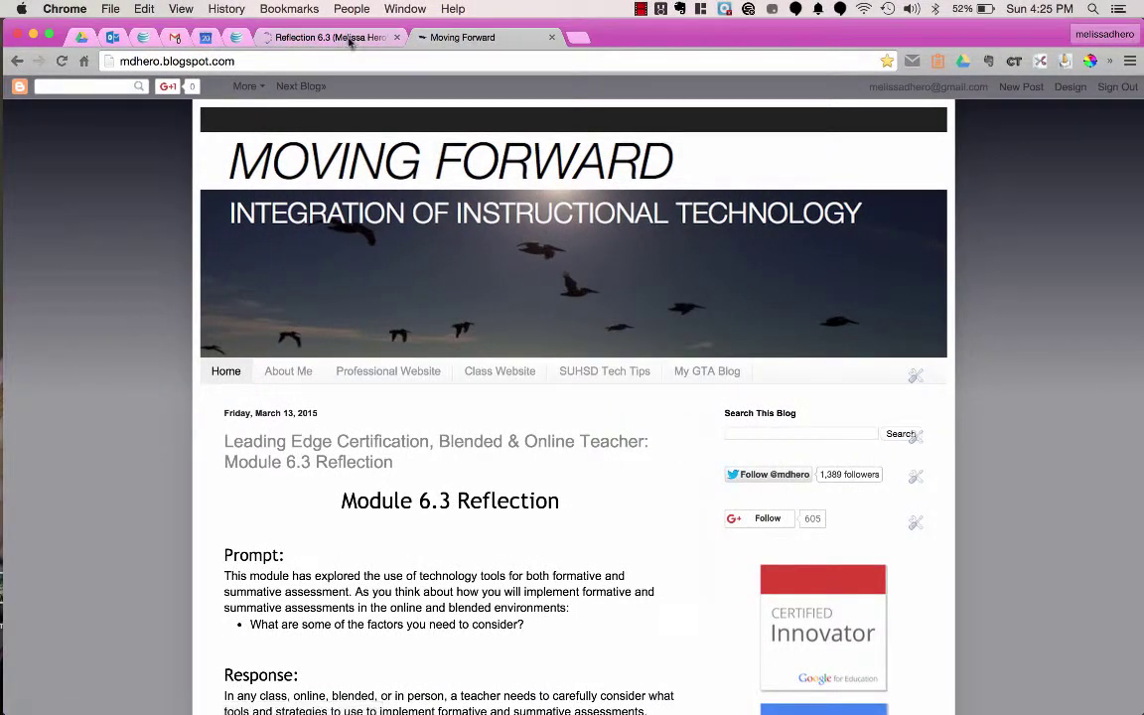
left_click(332, 38)
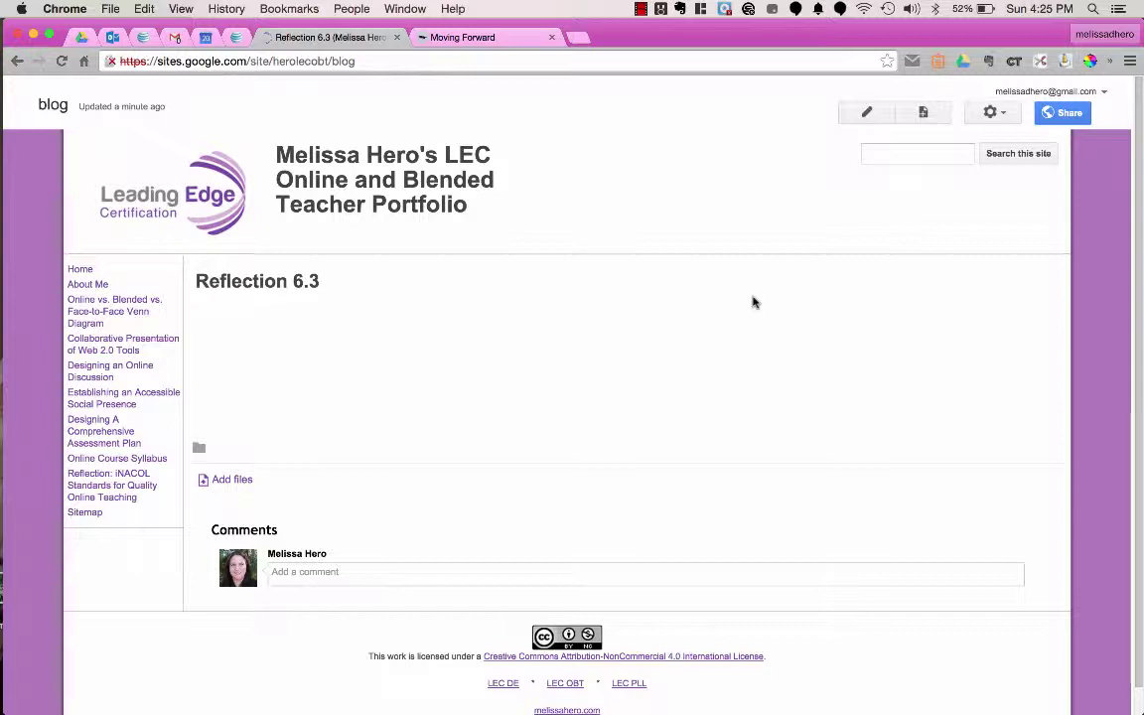
left_click(866, 115)
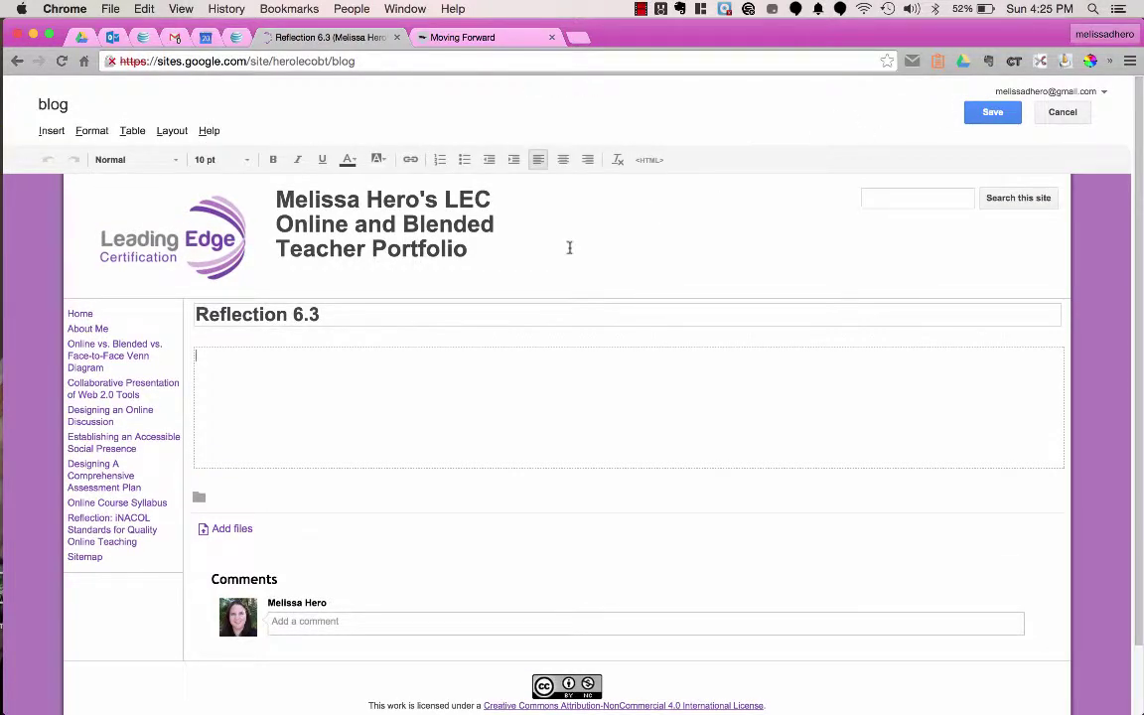
Add a gadget by URL to the page, using the copied gmodules.com include-gadget.xml address.
left_click(55, 136)
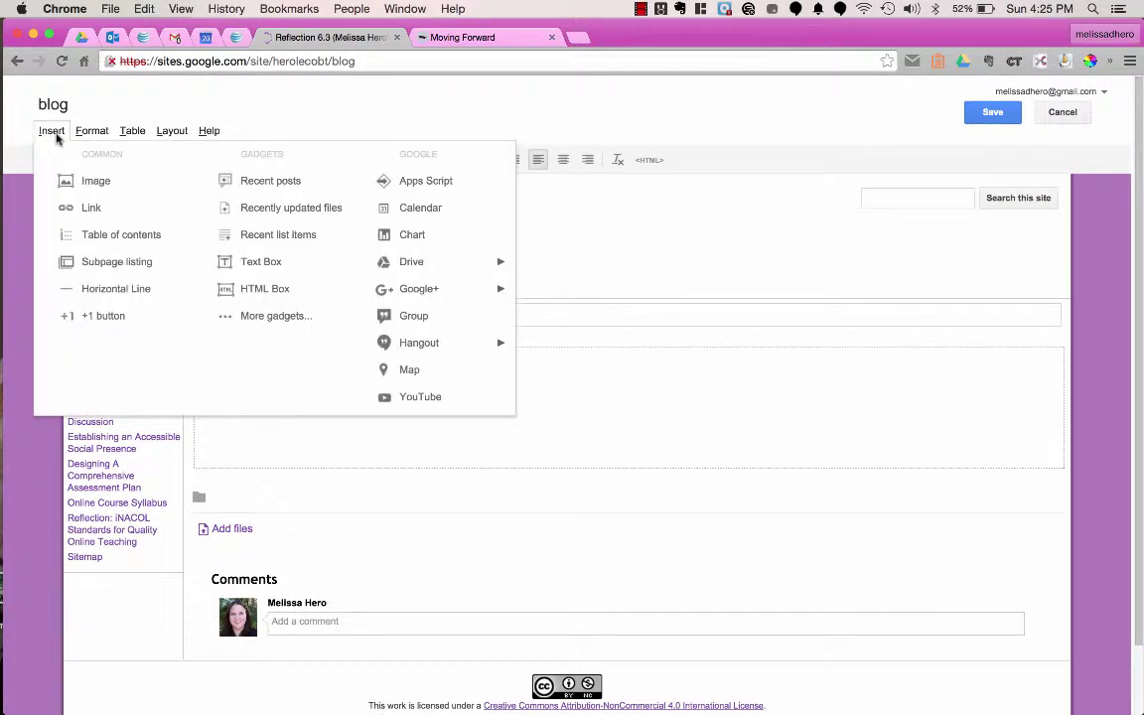
left_click(291, 317)
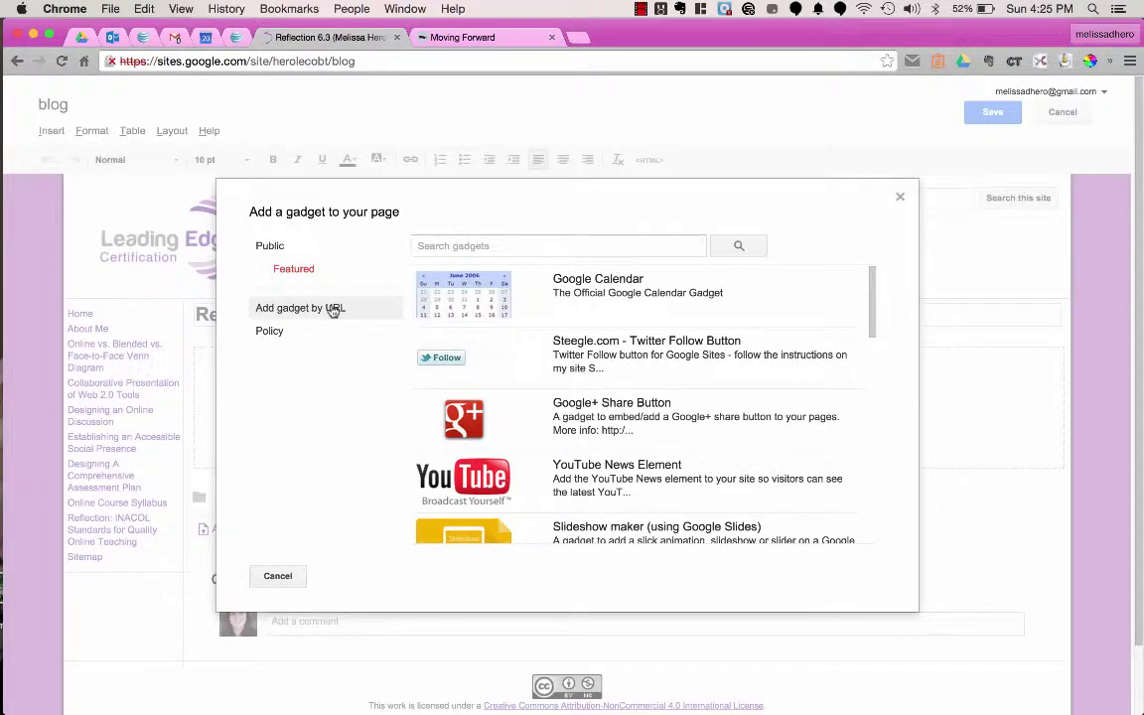
left_click(334, 310)
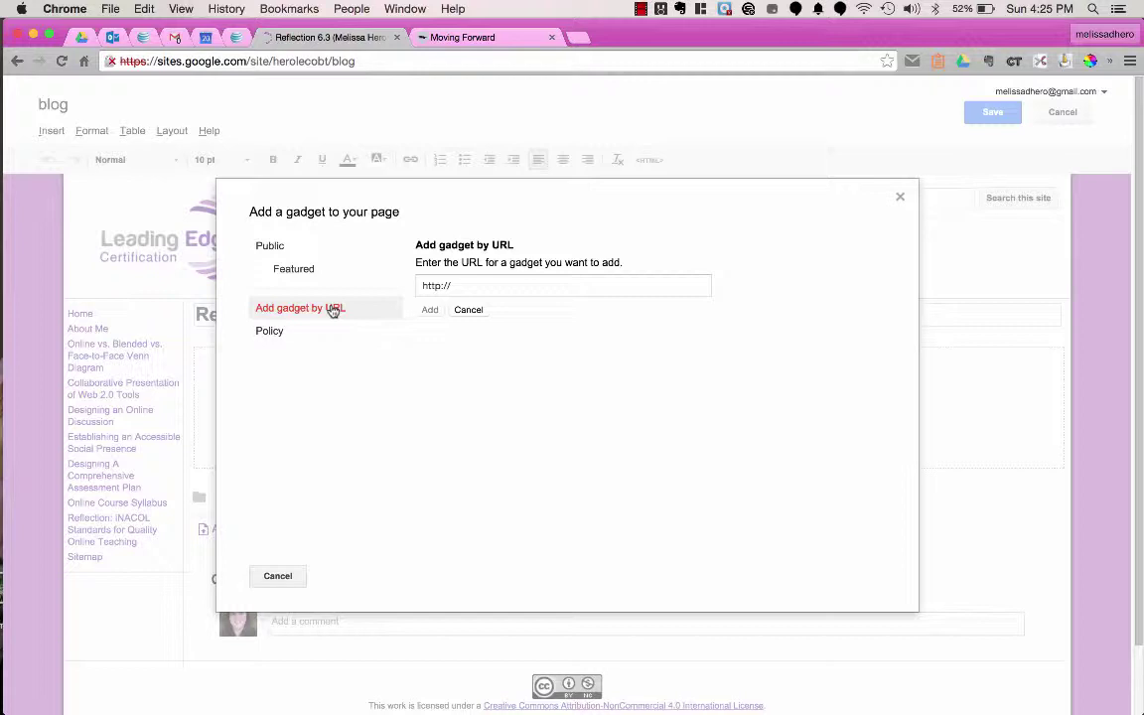
left_click(428, 286)
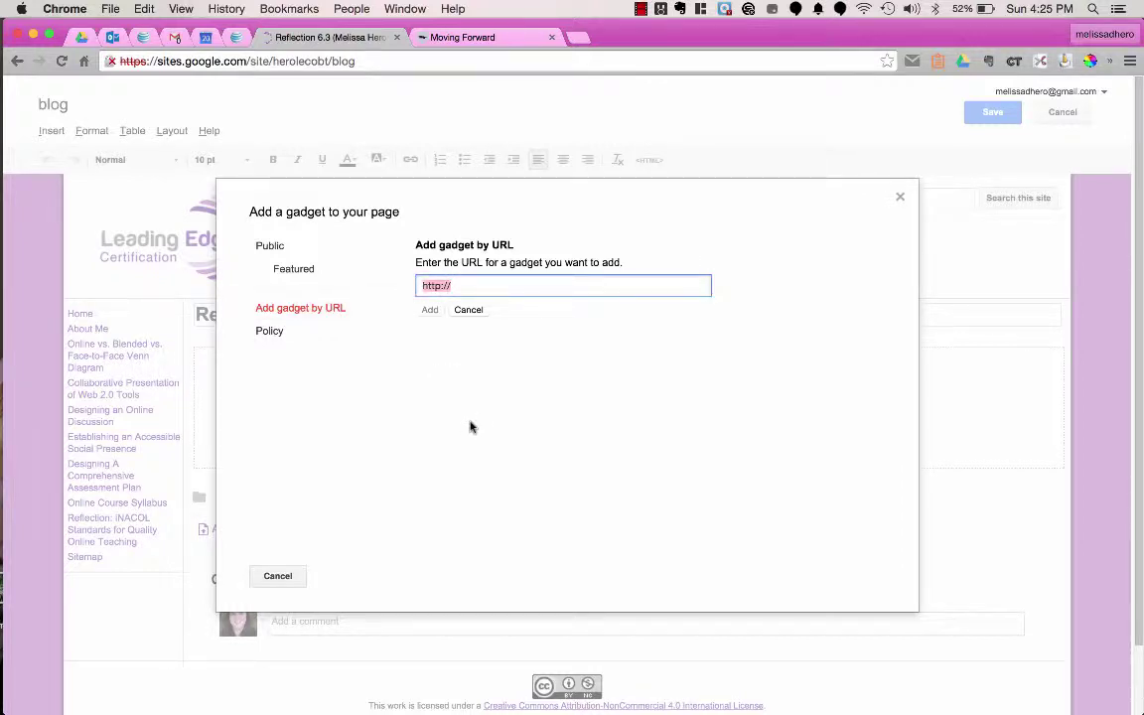
key("super+v")
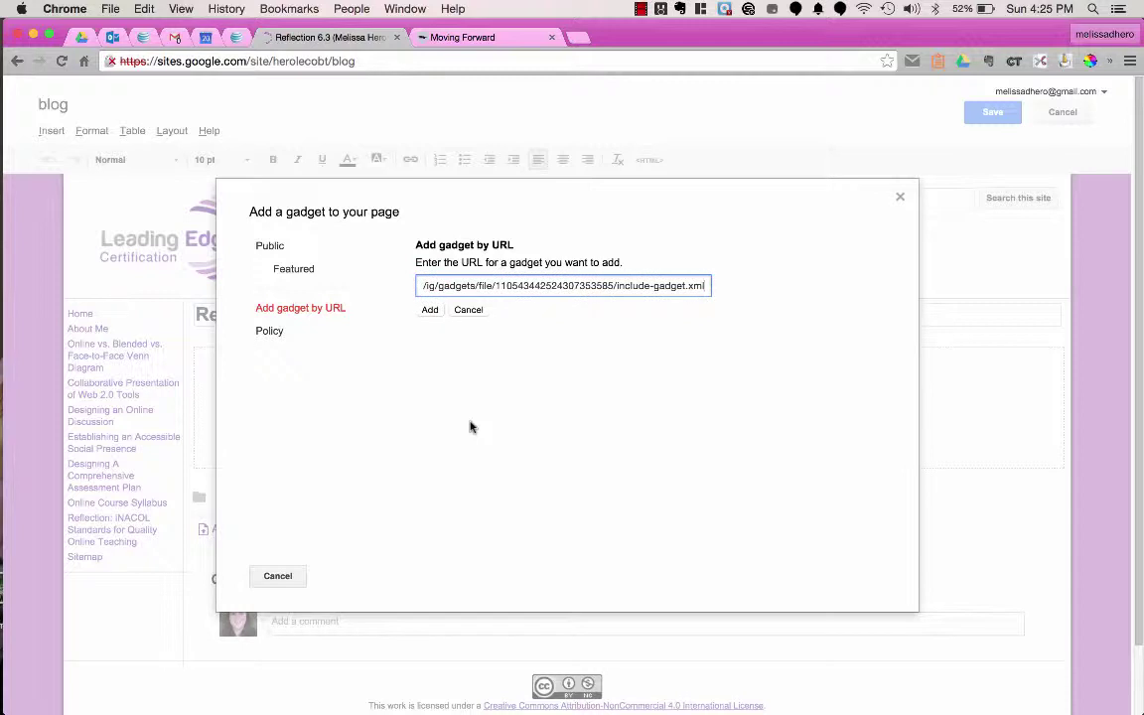
left_click(430, 310)
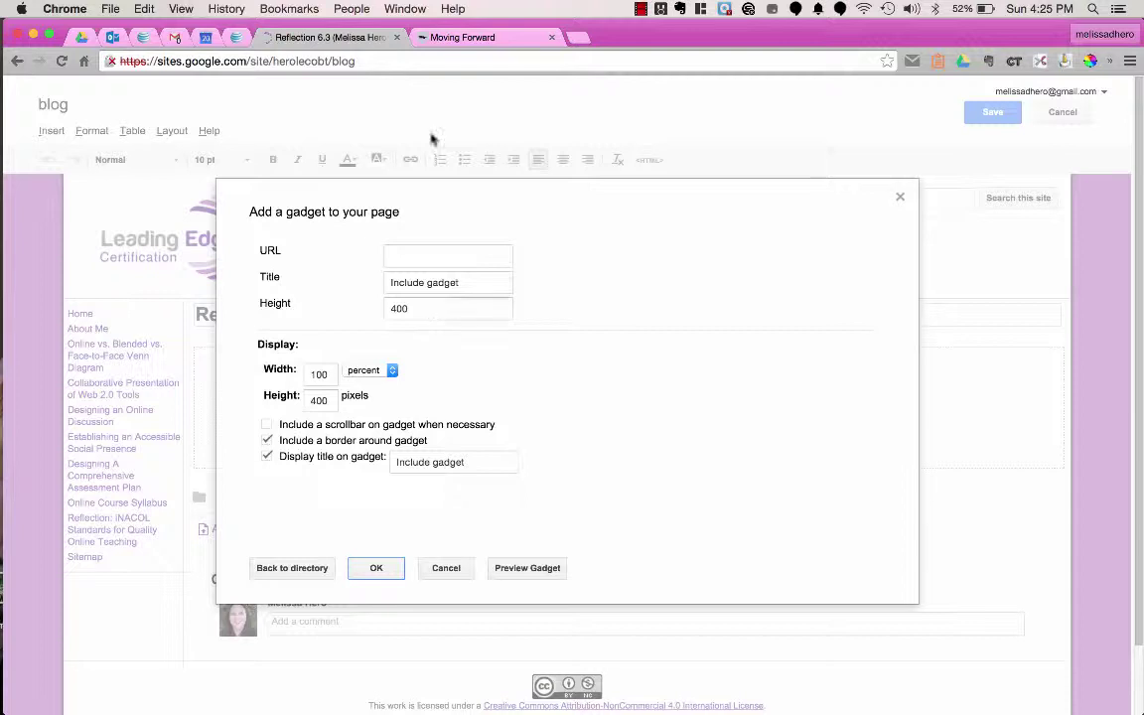
Open the Module 6.3 Reflection post on the Moving Forward blog and select its full web address for copying.
left_click(478, 39)
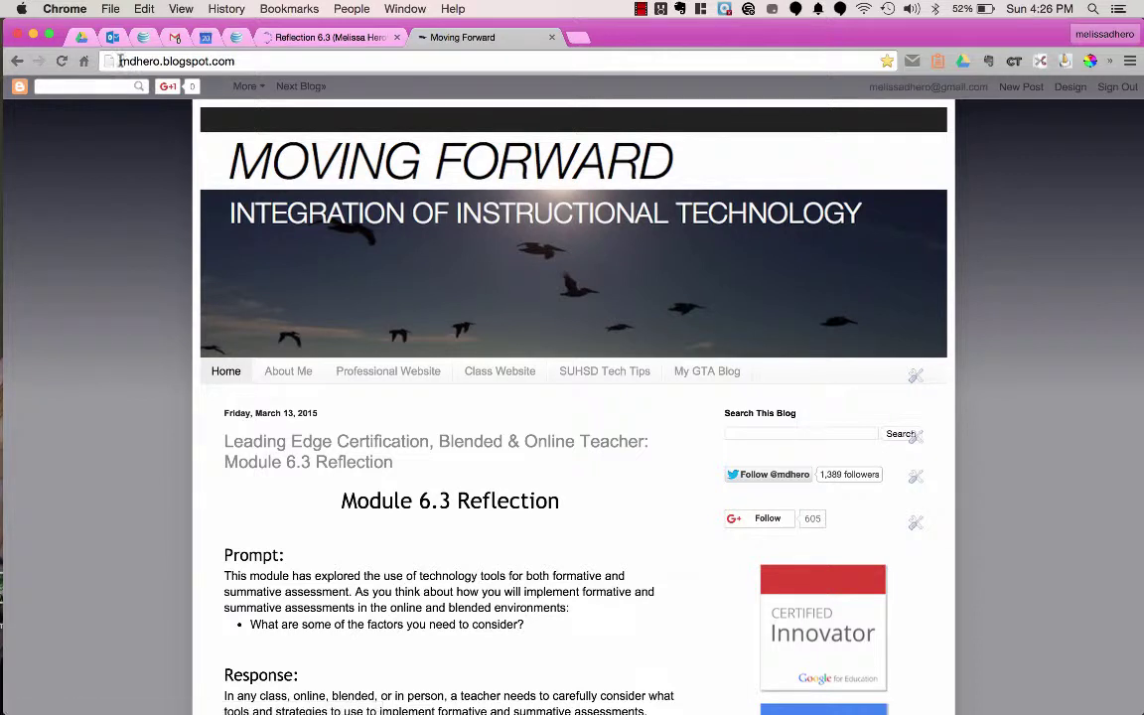
left_click_drag(117, 62, 235, 62)
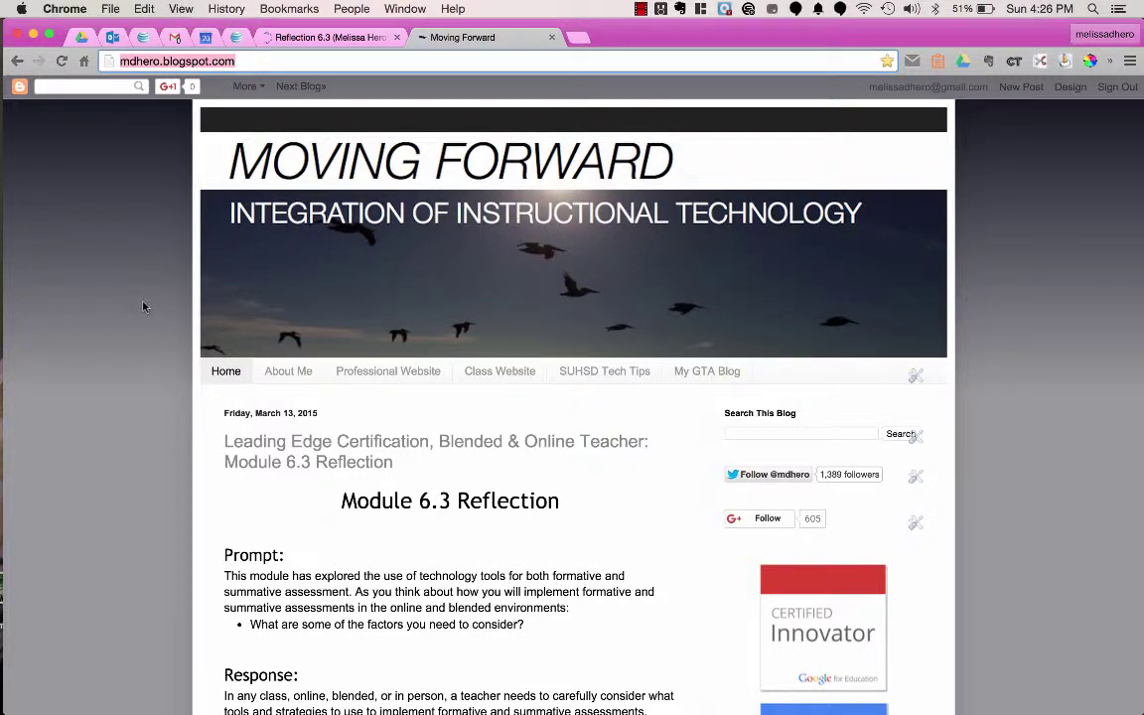
scroll(139, 298, "down", 2)
scroll(143, 307, "down", 3)
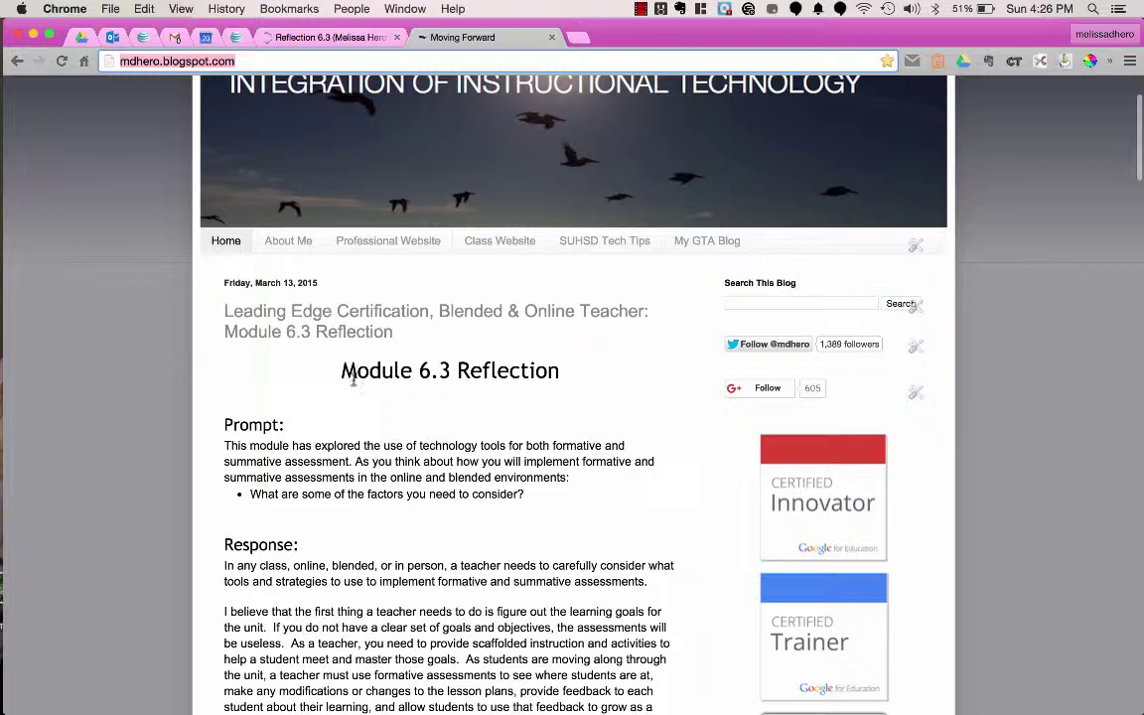
left_click(320, 325)
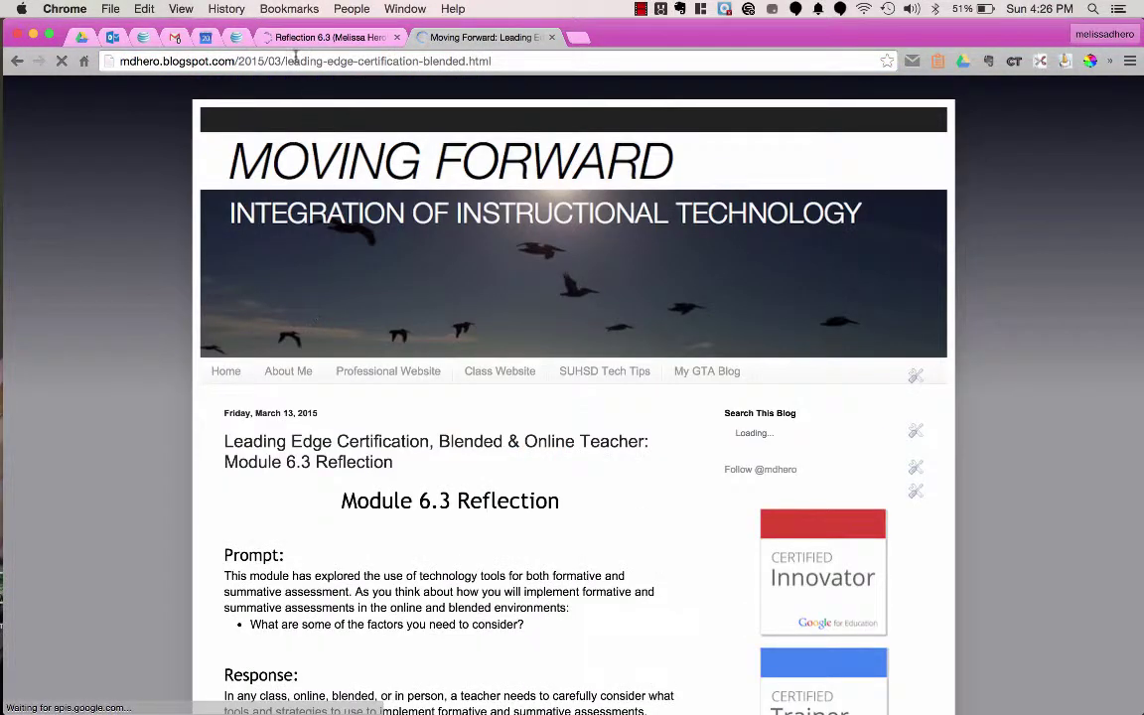
left_click(298, 63)
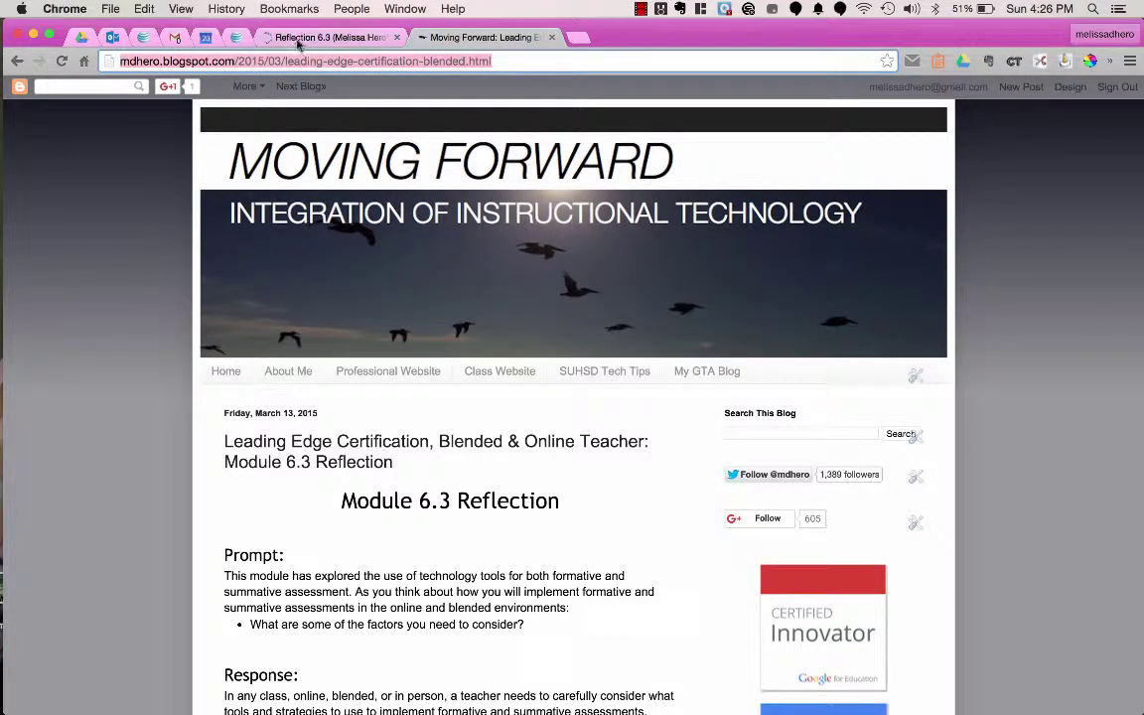
Return to the gadget setup on the portfolio page and paste the blog post's address as its URL.
left_click(295, 37)
left_click(424, 254)
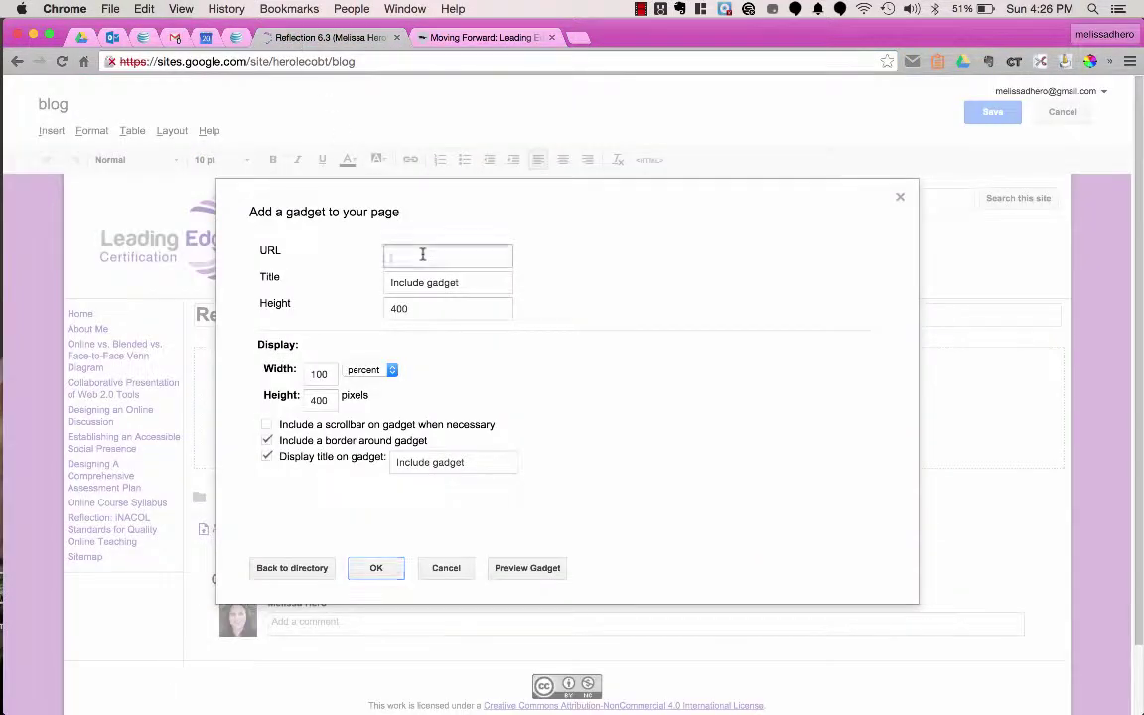
key("super+v")
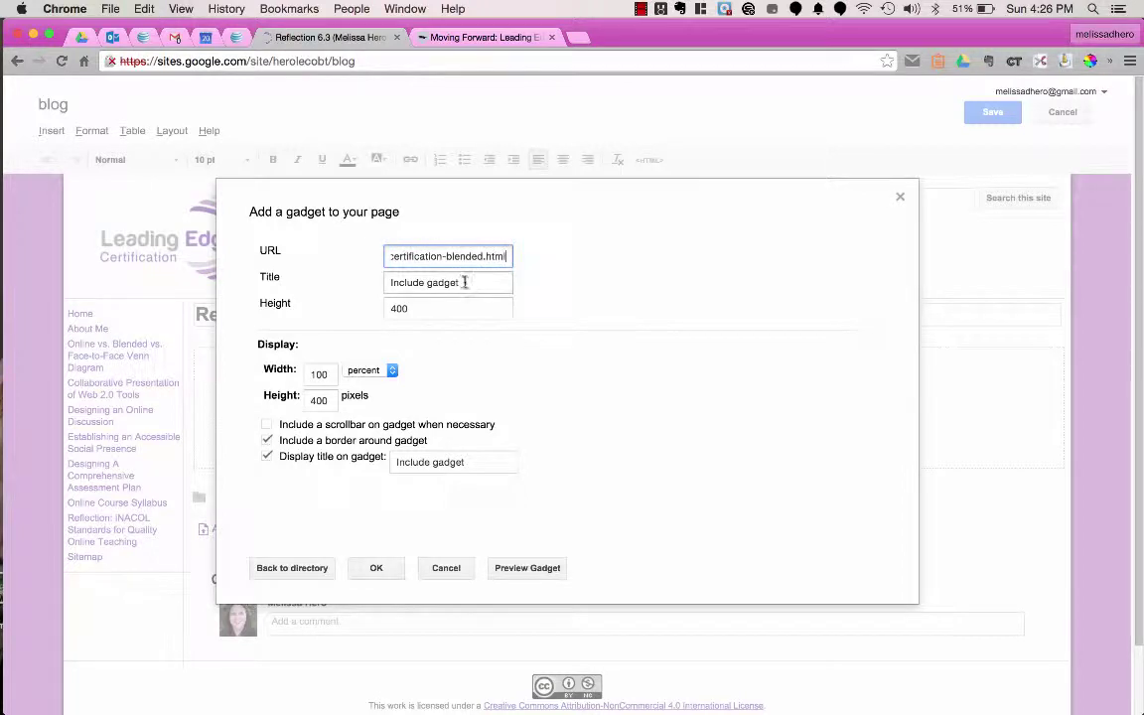
Replace the gadget's title with "6.3 Reflection".
left_click_drag(460, 282, 379, 279)
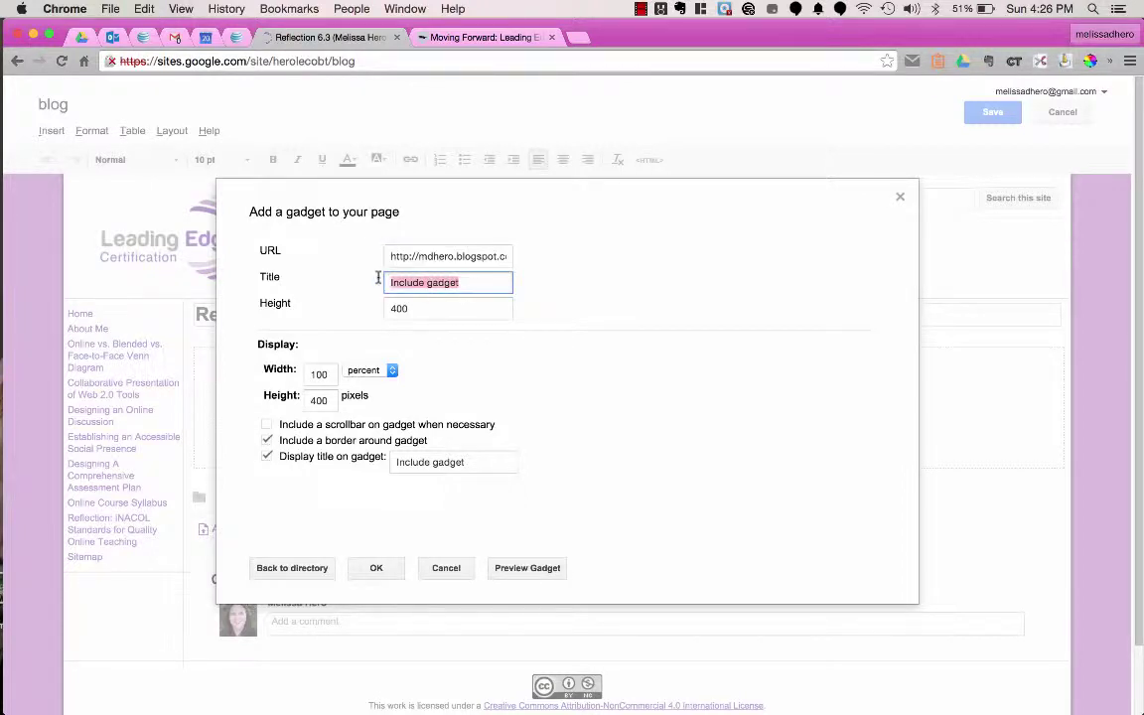
type("6.3")
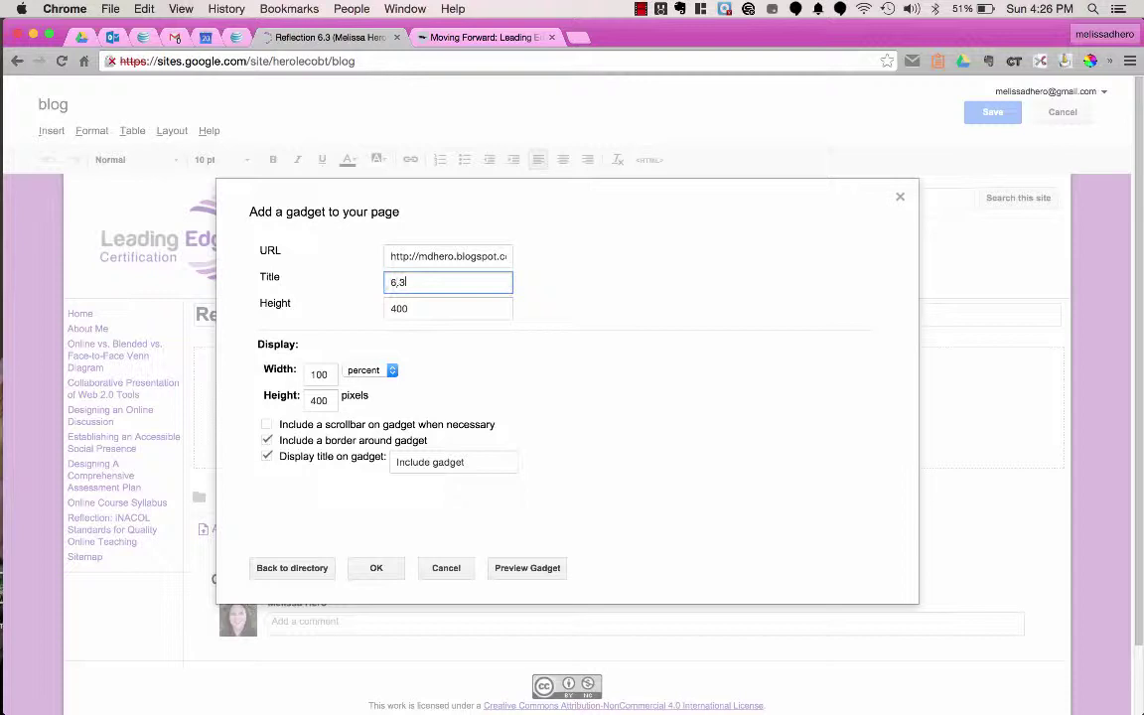
type(" Reflection")
Include a scrollbar on the gadget when necessary and set its displayed title to "6.3 Reflection".
left_click(267, 425)
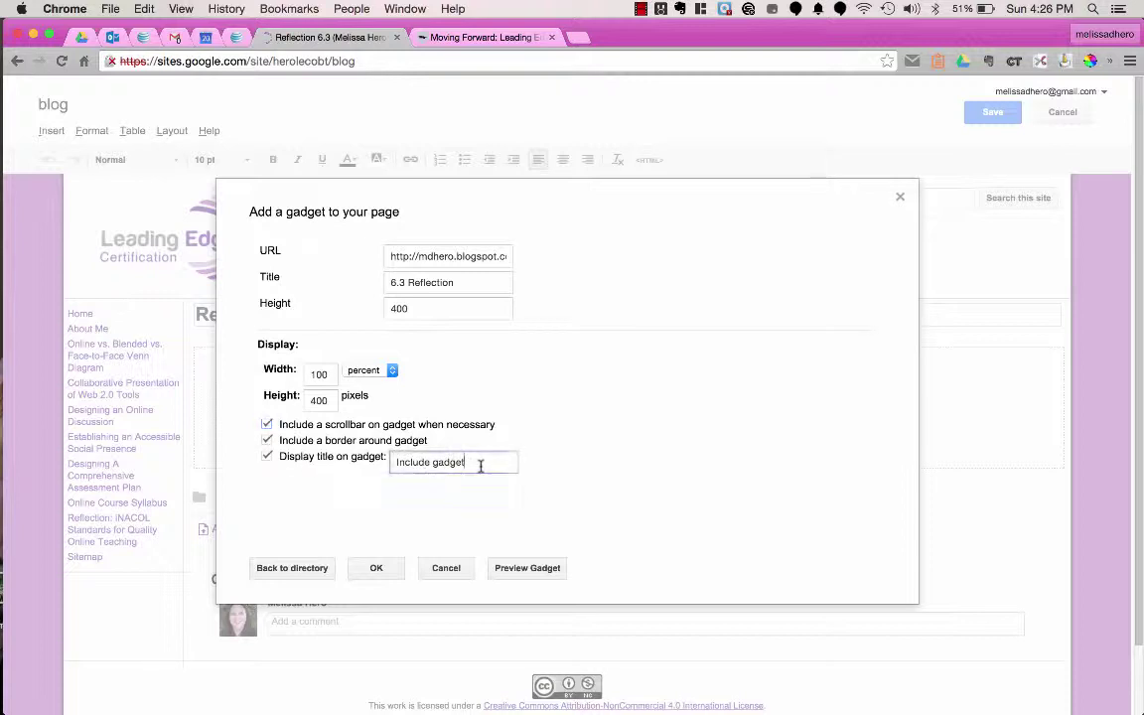
left_click_drag(483, 465, 384, 465)
type("6")
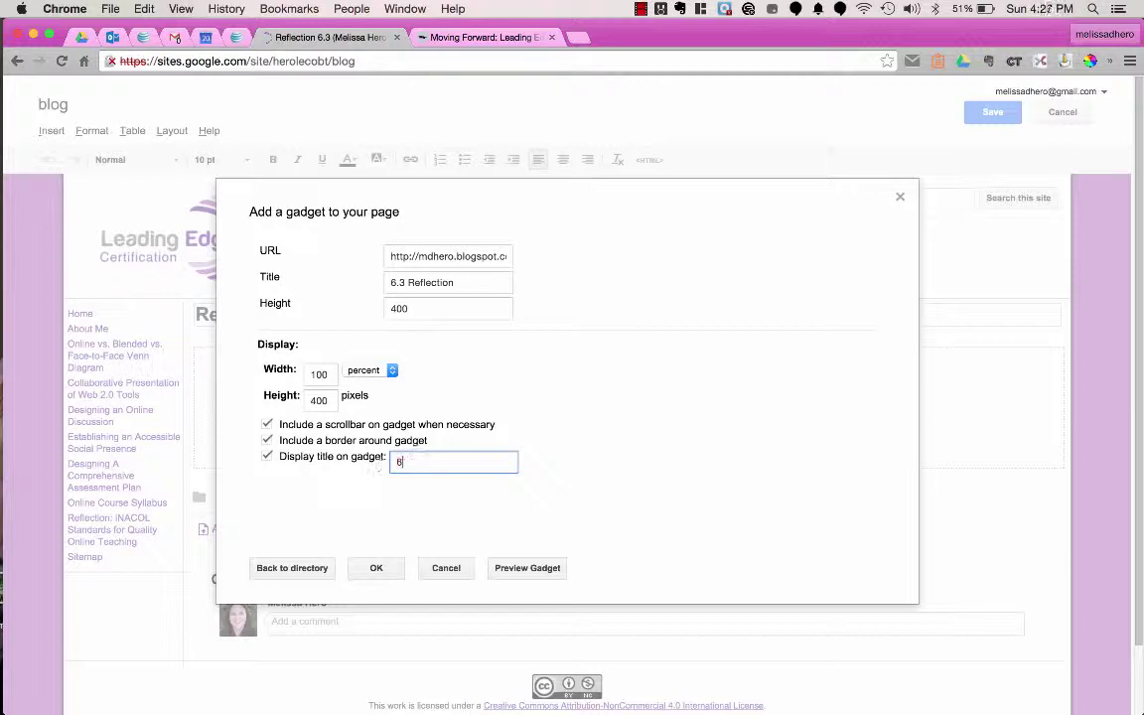
type(".3 Reflection")
Change the gadget URL's prefix to https, insert the gadget, and save the page.
key("Return")
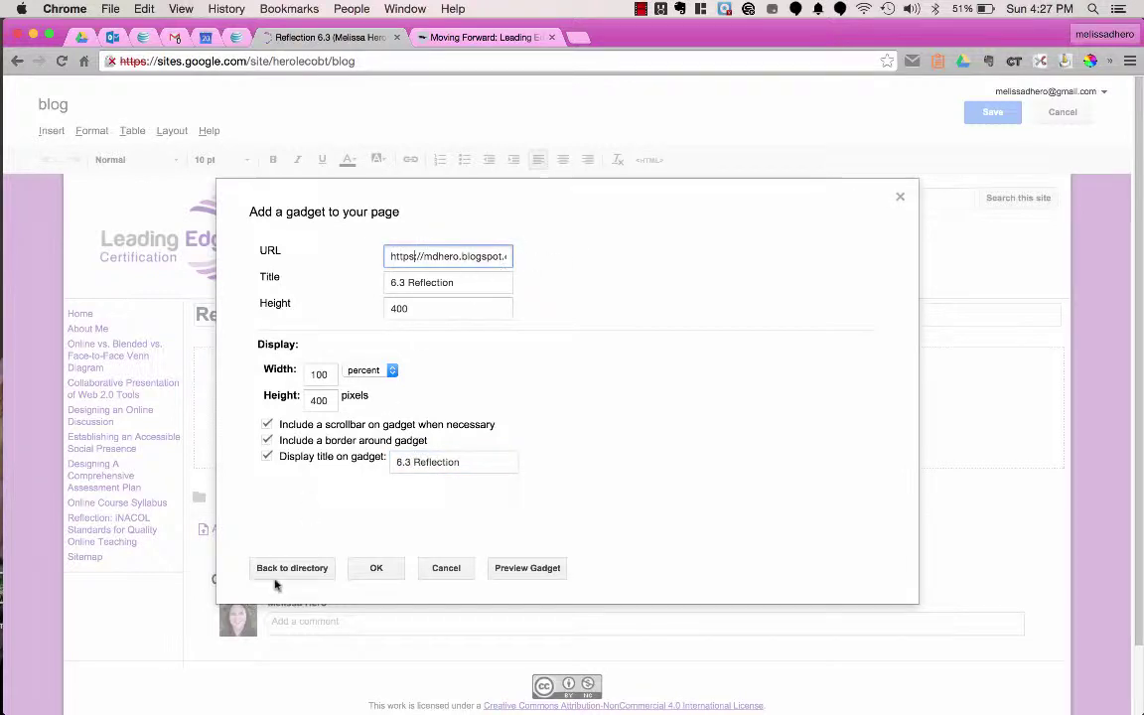
left_click(379, 570)
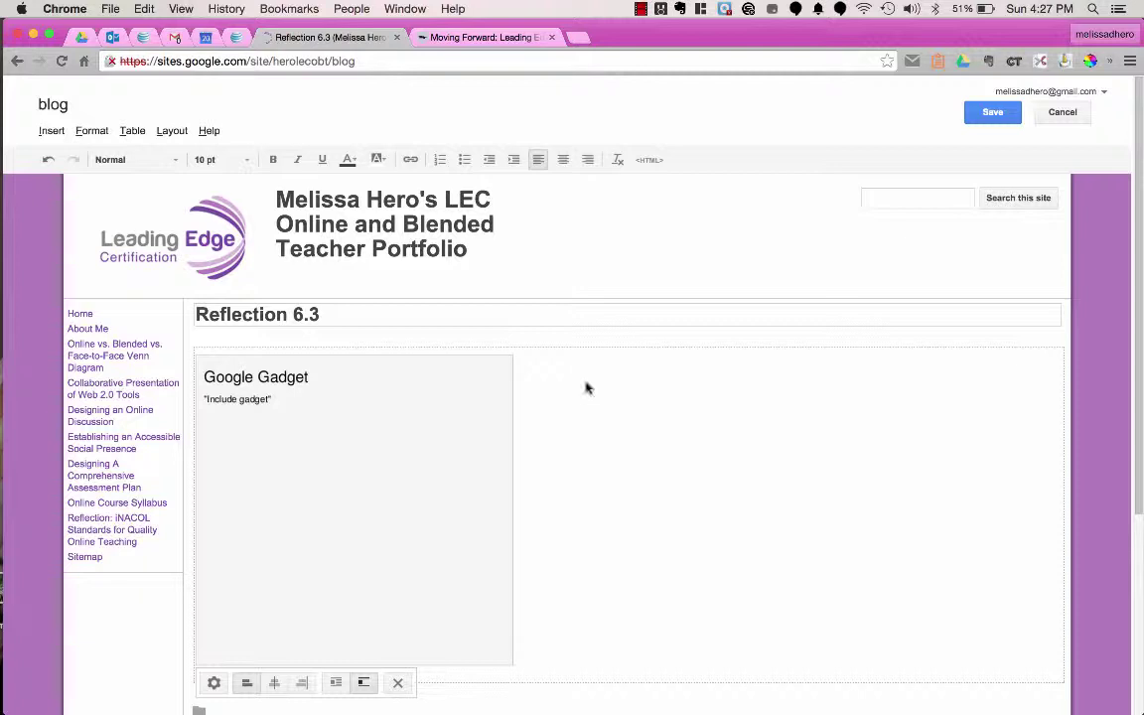
left_click(992, 113)
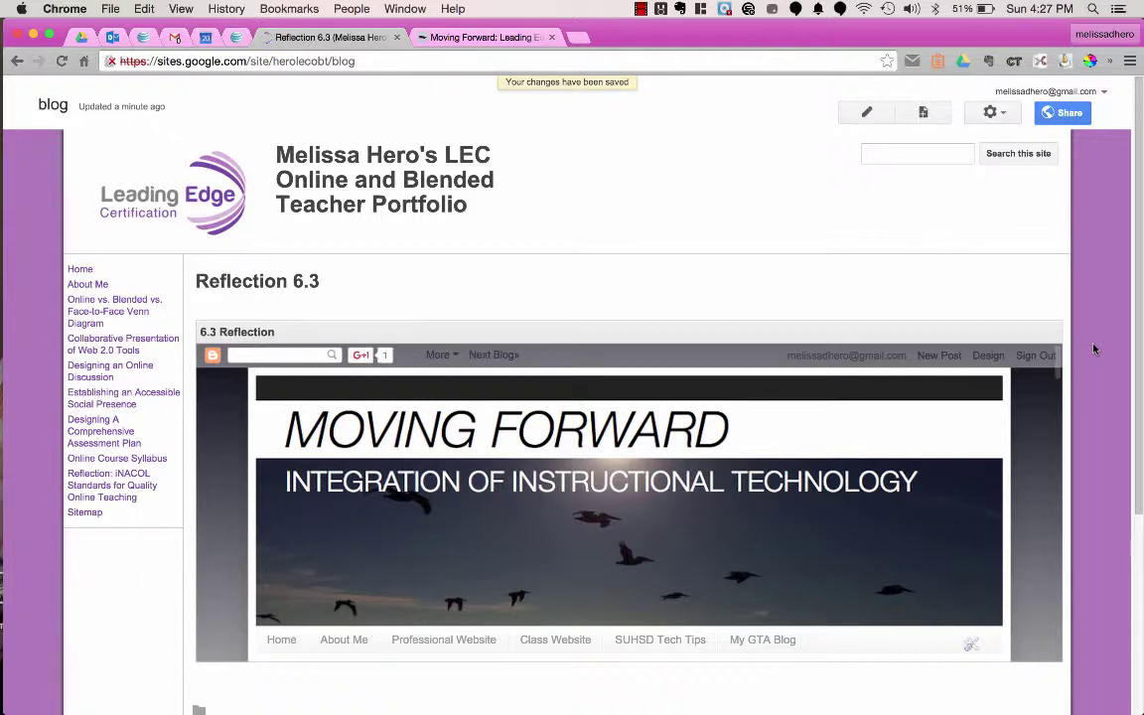
Look through the embedded blog post on the saved Reflection 6.3 page to check how it displays and scrolls.
scroll(1093, 347, "down", 2)
scroll(1014, 353, "down", 3)
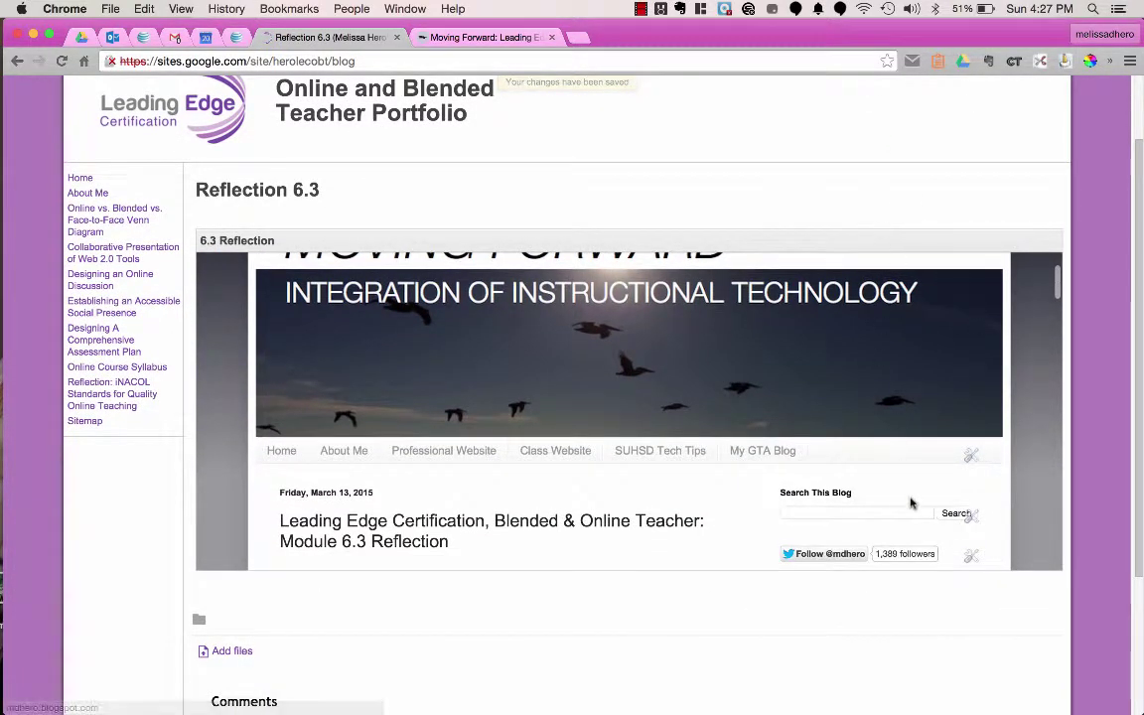
scroll(932, 330, "up", 3)
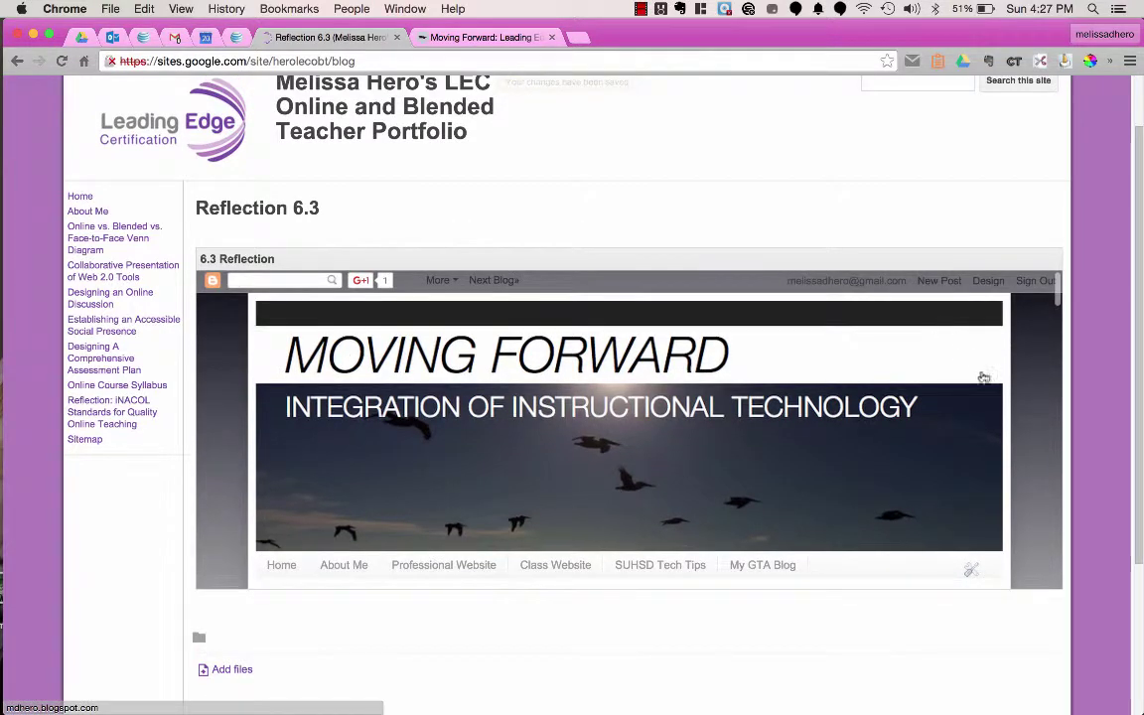
scroll(1003, 412, "down", 8)
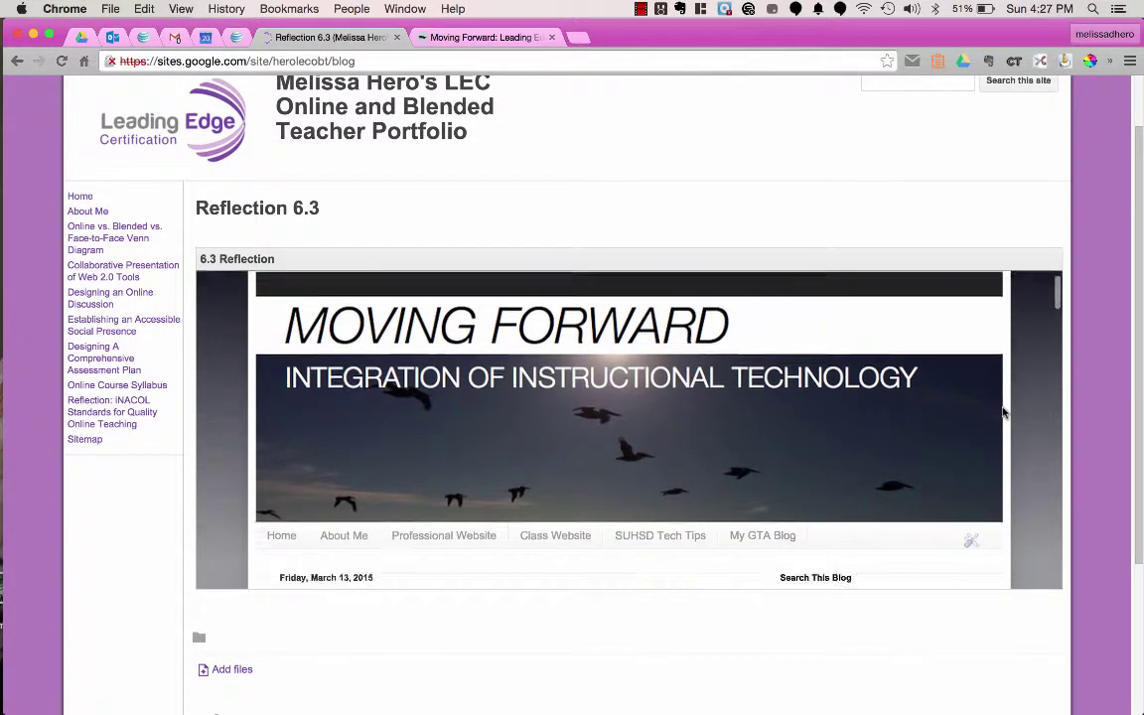
scroll(1003, 412, "down", 10)
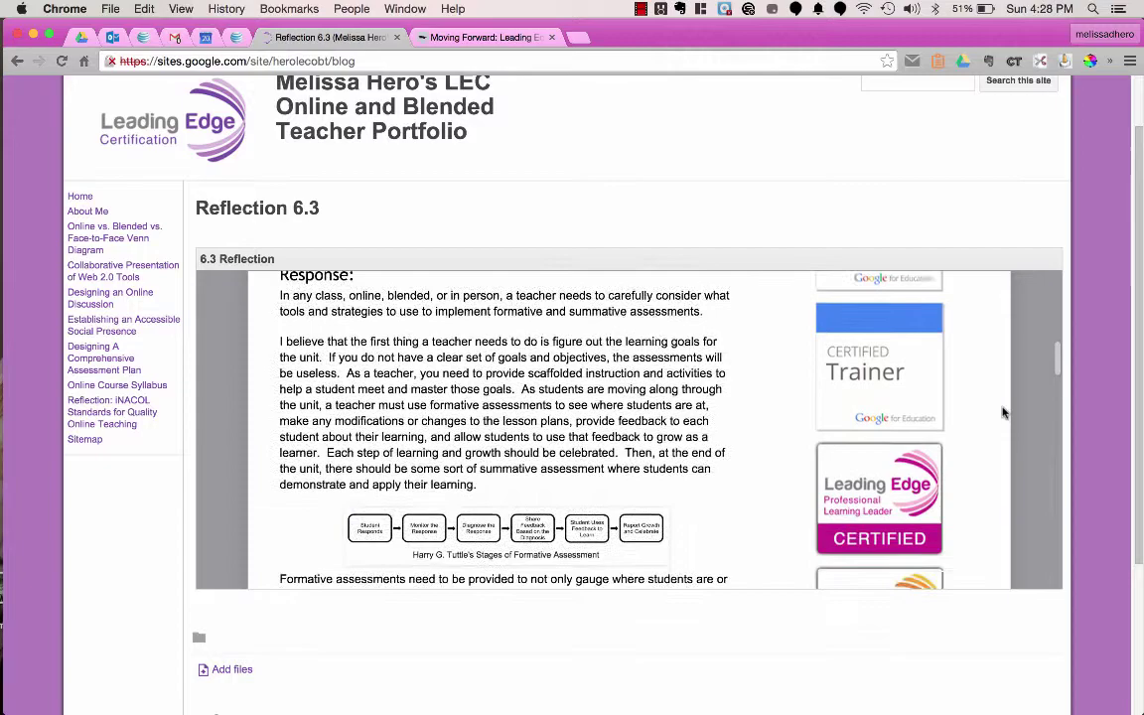
scroll(1003, 412, "up", 20)
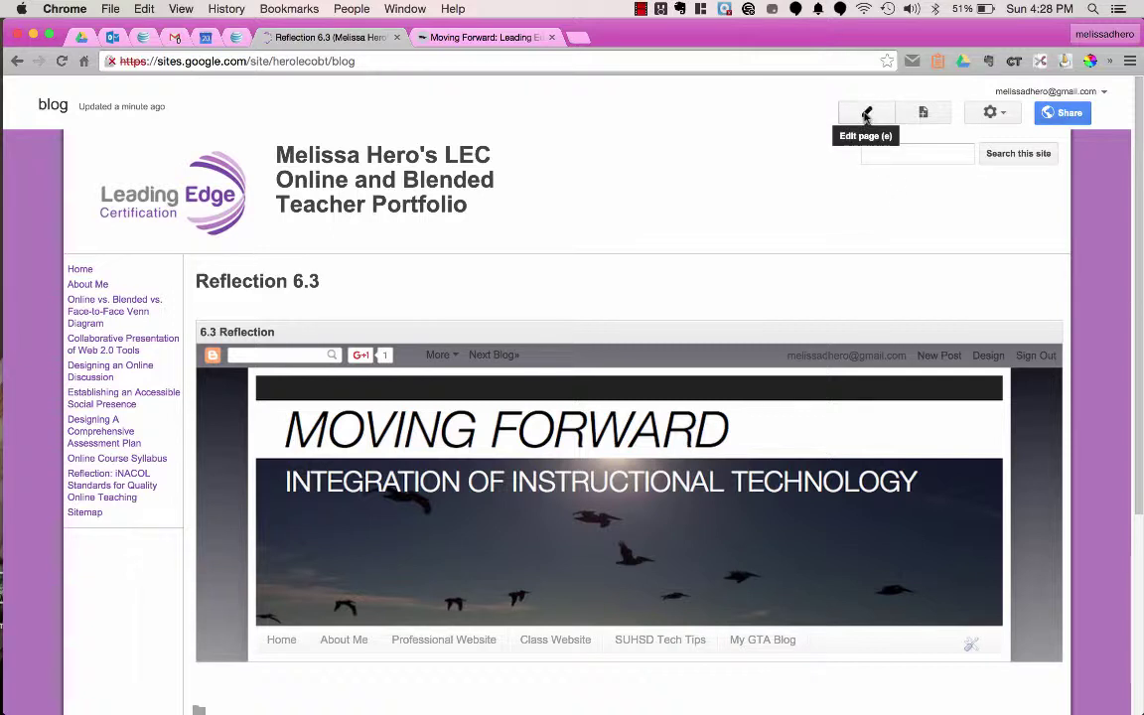
Reopen the embedded gadget's settings in page editing and set the gadget's own height to 2000.
left_click(866, 115)
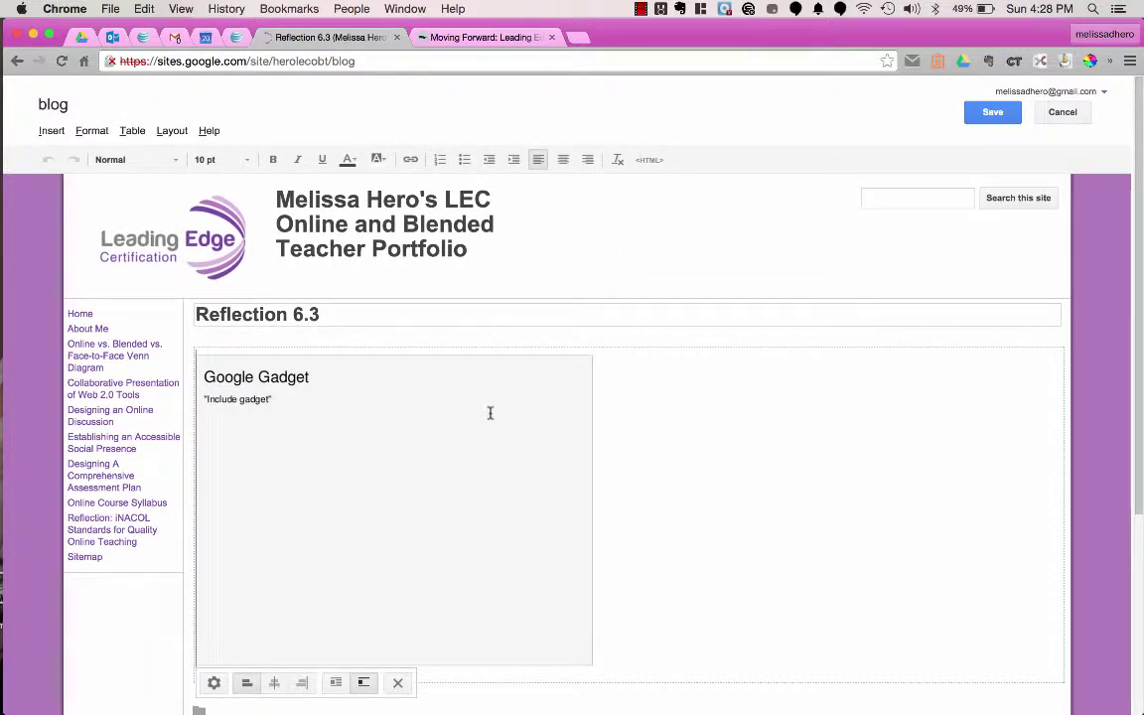
left_click(213, 683)
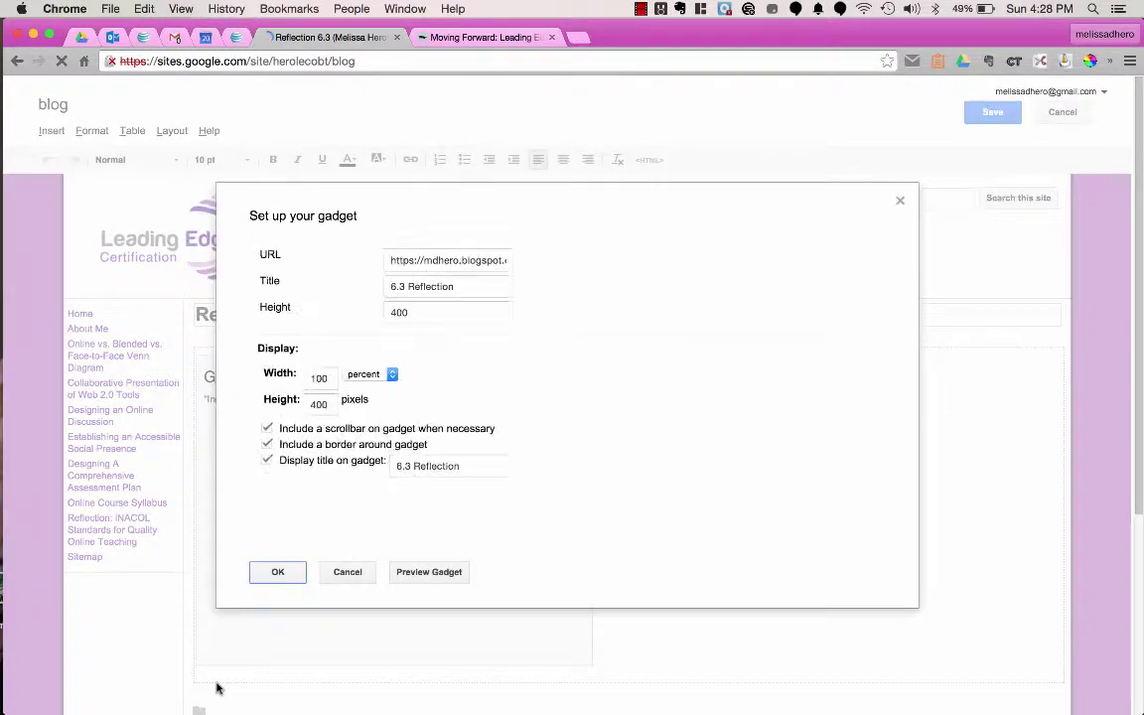
left_click(395, 310)
left_click(389, 311)
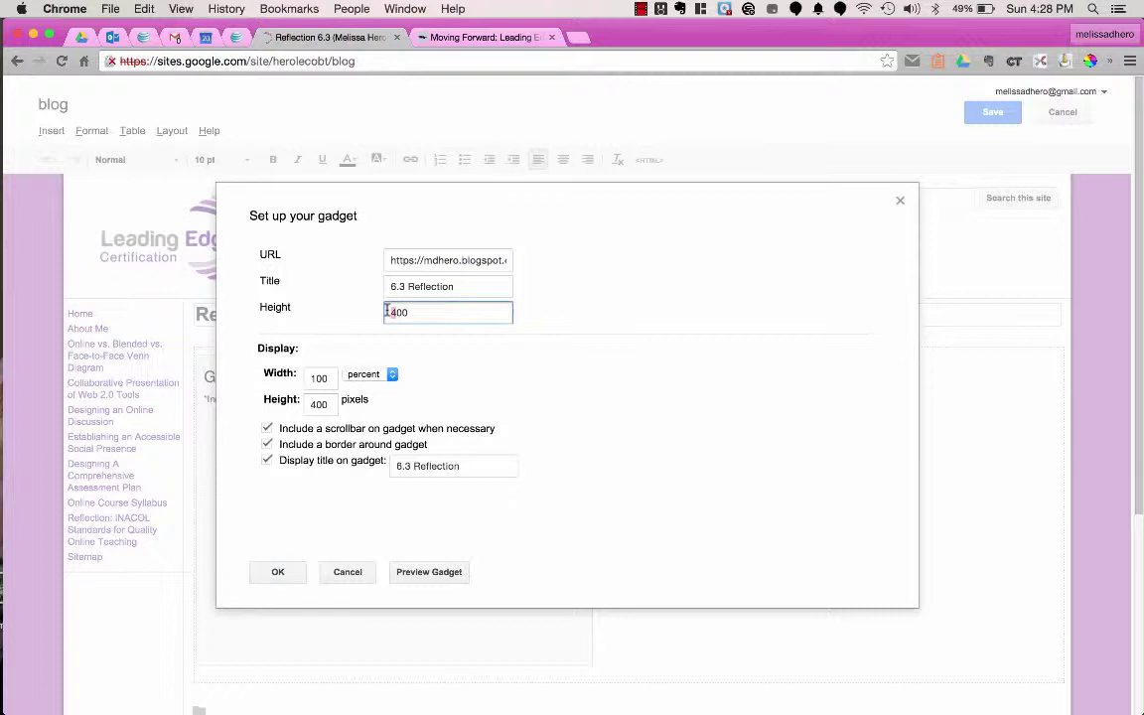
key("Delete")
type("20")
Set the gadget's display height to 2000 pixels, accept the settings, and save the page.
left_click(313, 405)
key("Delete")
type("20")
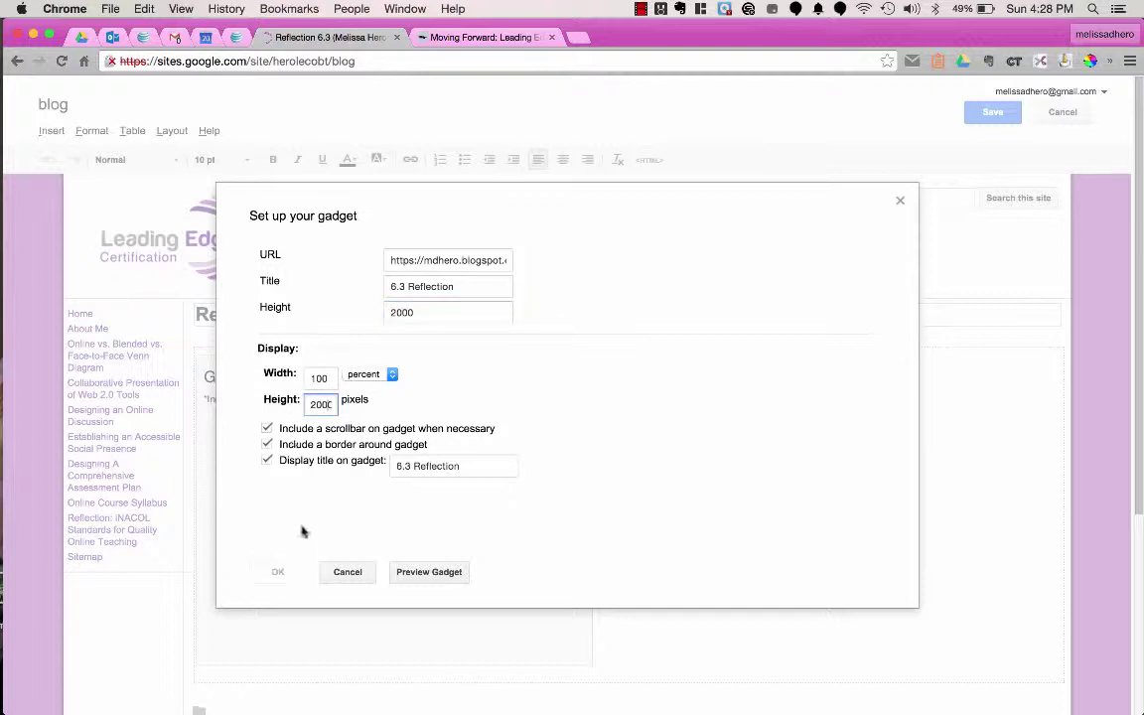
double_click(320, 404)
type("200")
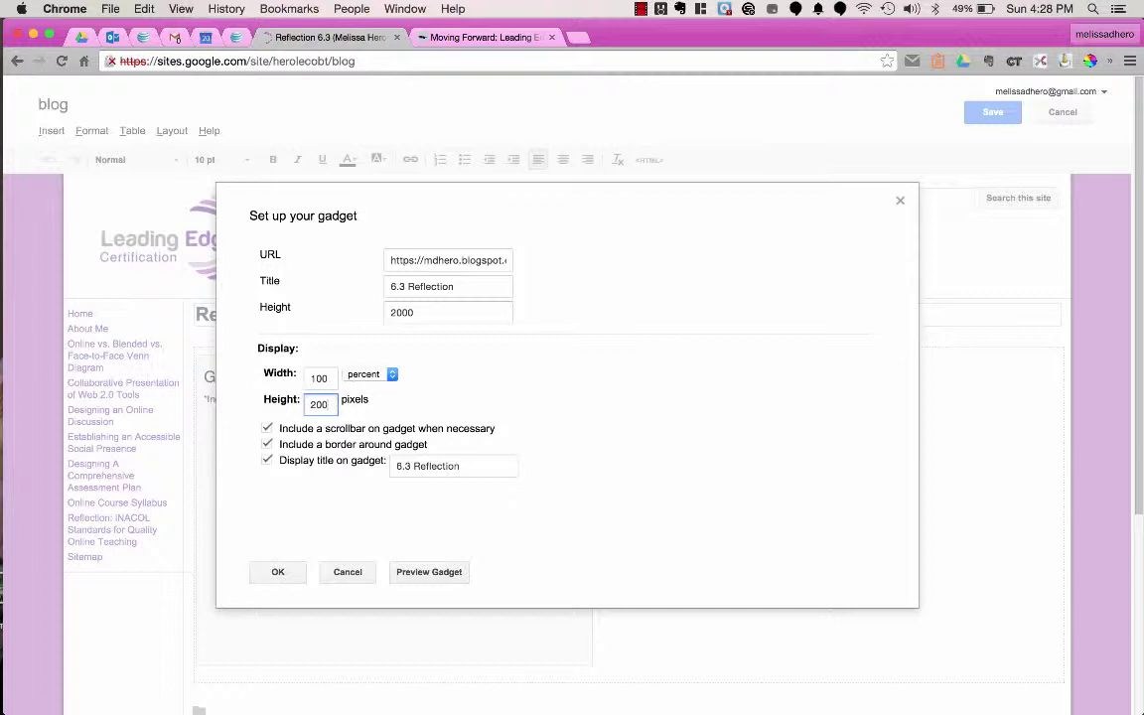
type("0")
left_click(278, 574)
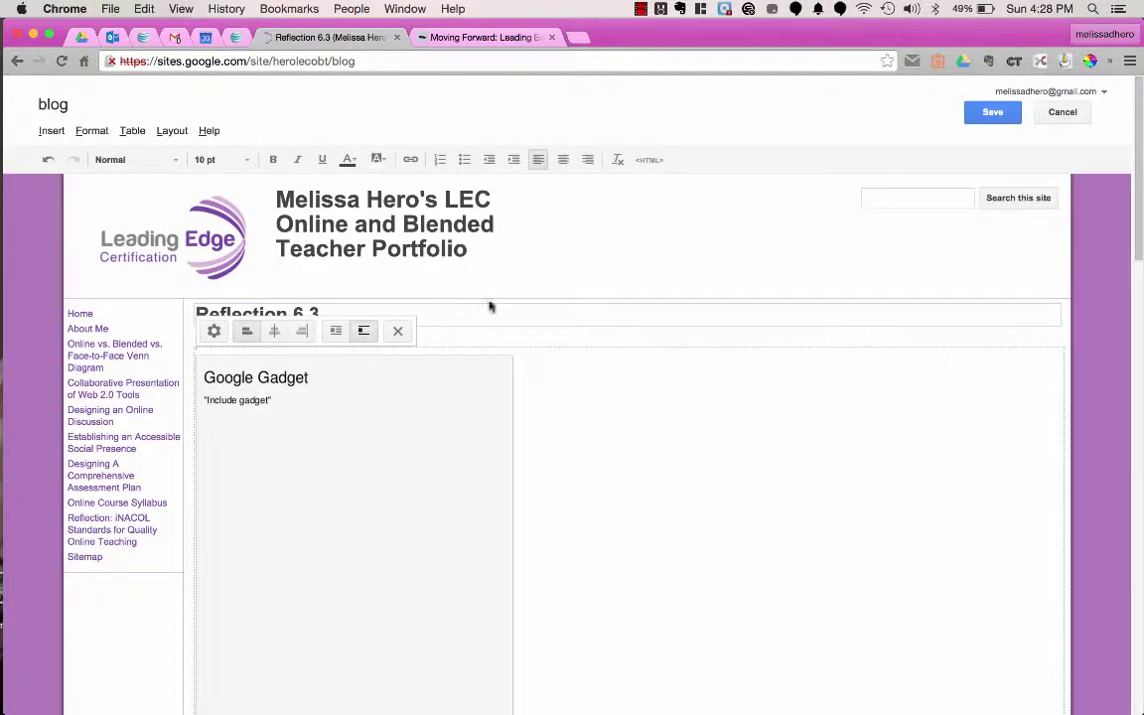
left_click(991, 110)
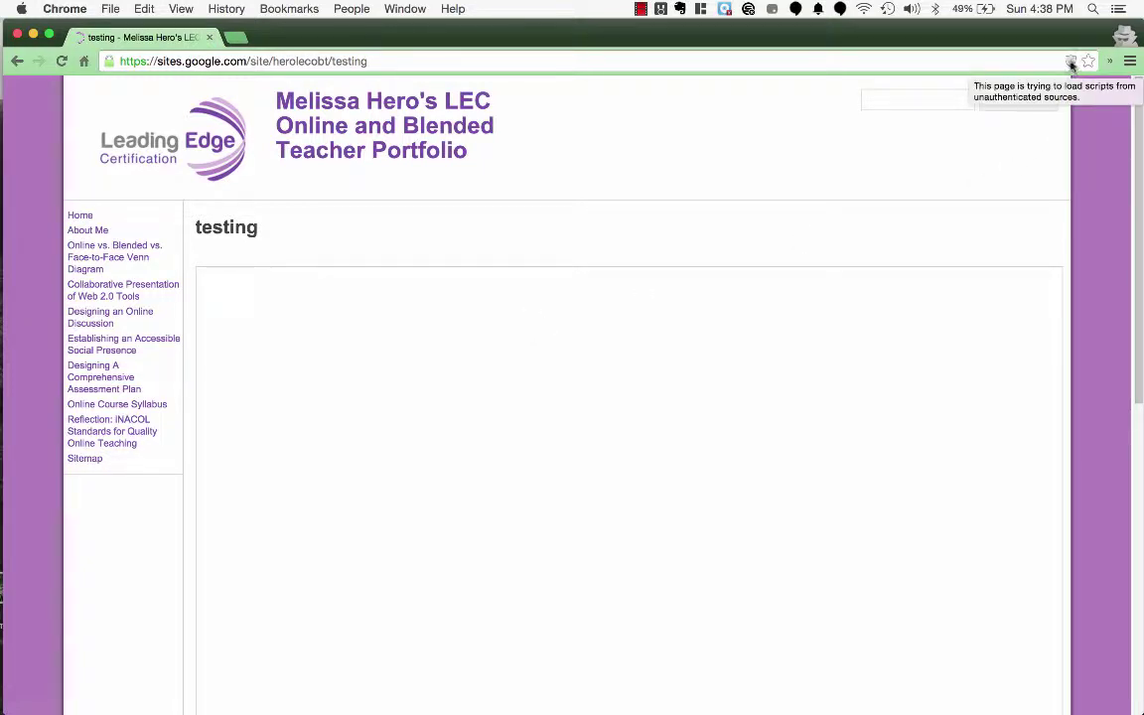
Allow the blocked unsafe scripts to load on the testing page so its embedded content can display.
left_click(1071, 62)
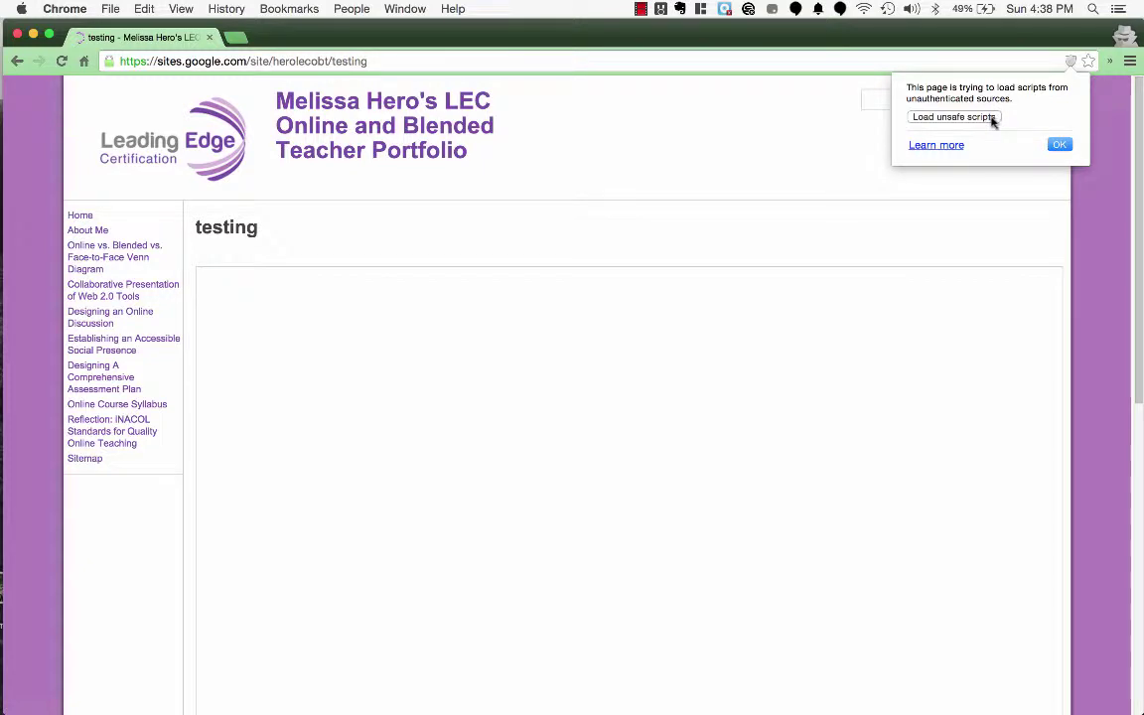
left_click(992, 118)
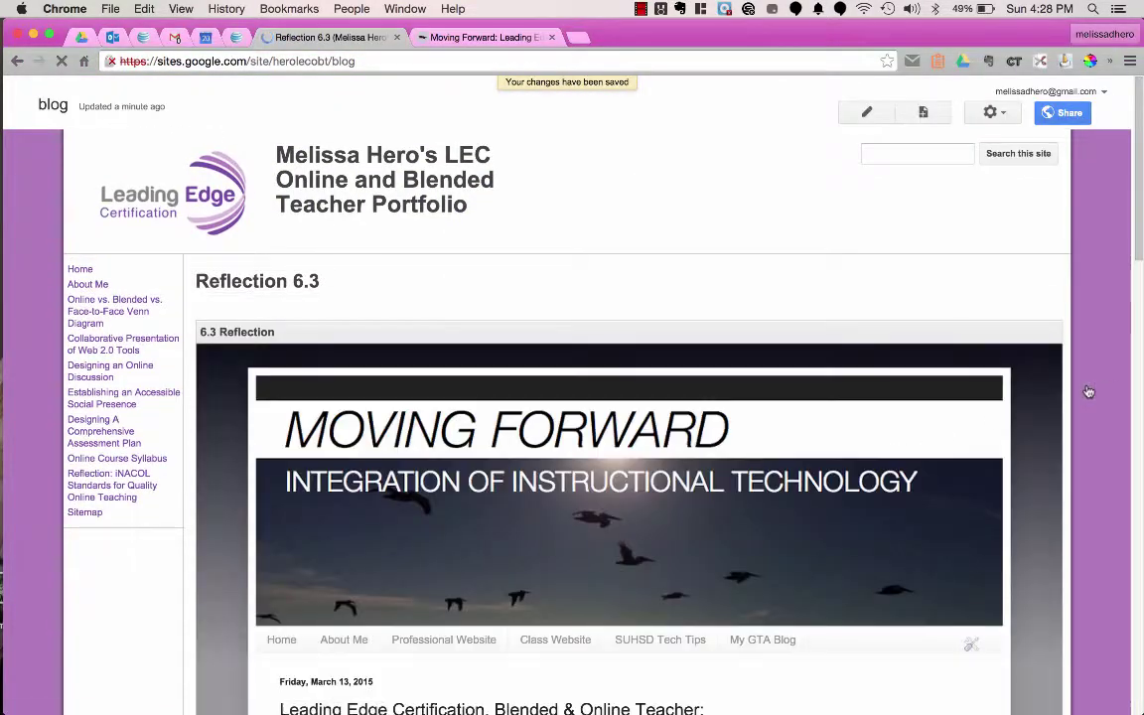
Review the resized blog embed on the Reflection 6.3 page from header to footer, then switch to the 8.2 Portfolio assignment in Canvas.
scroll(1111, 390, "down", 5)
scroll(1110, 390, "down", 10)
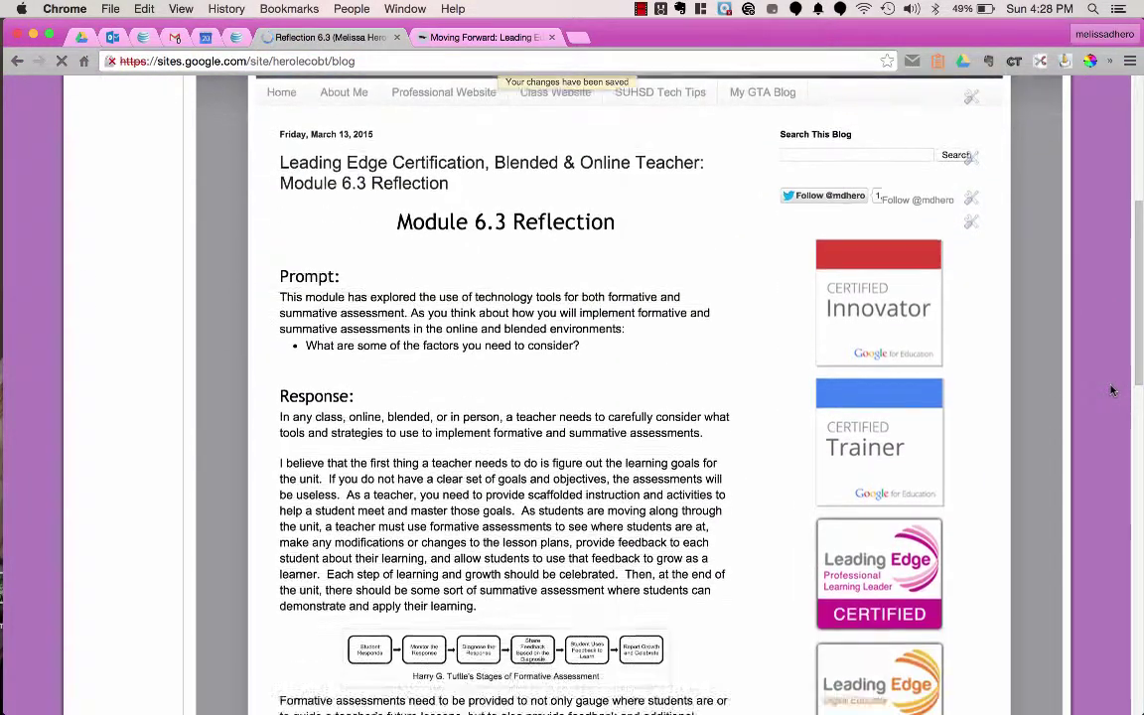
scroll(1111, 389, "down", 3)
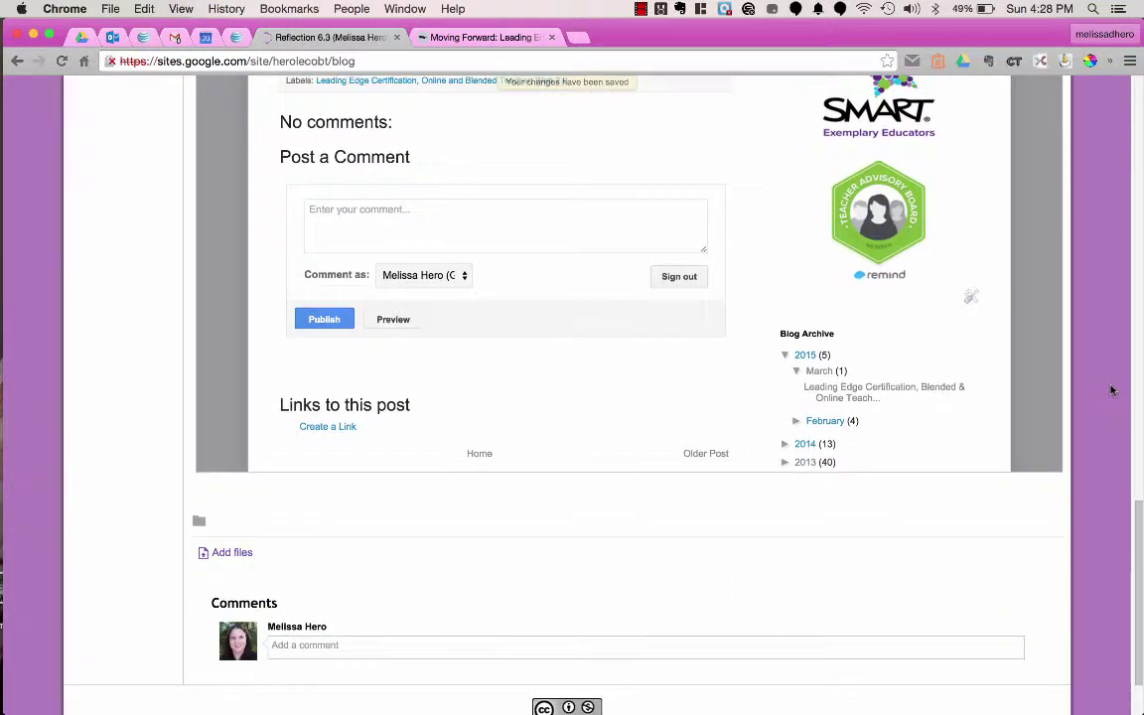
scroll(1029, 336, "down", 5)
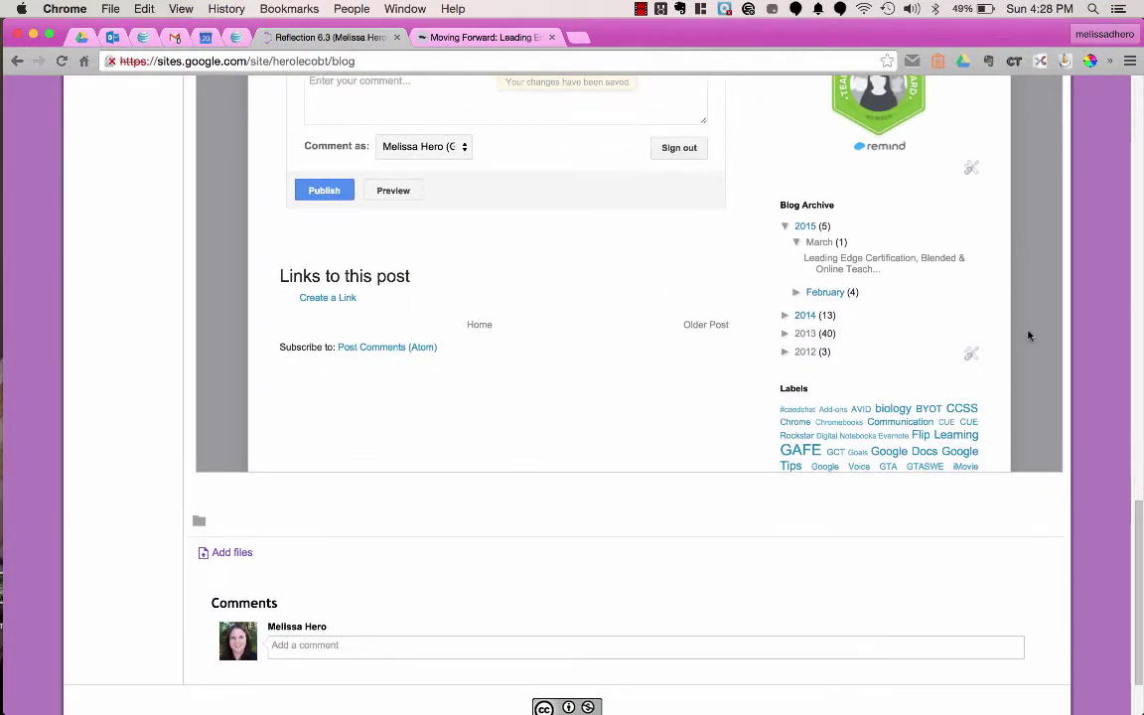
scroll(1029, 335, "down", 10)
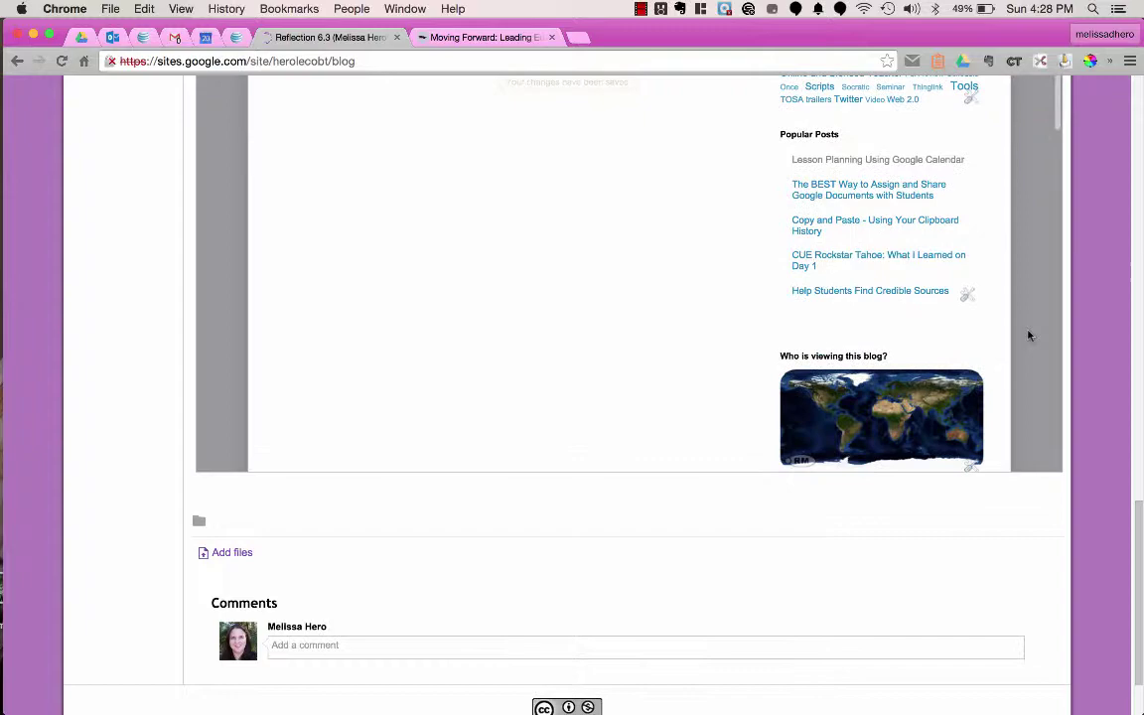
scroll(1029, 336, "down", 5)
scroll(1029, 352, "up", 10)
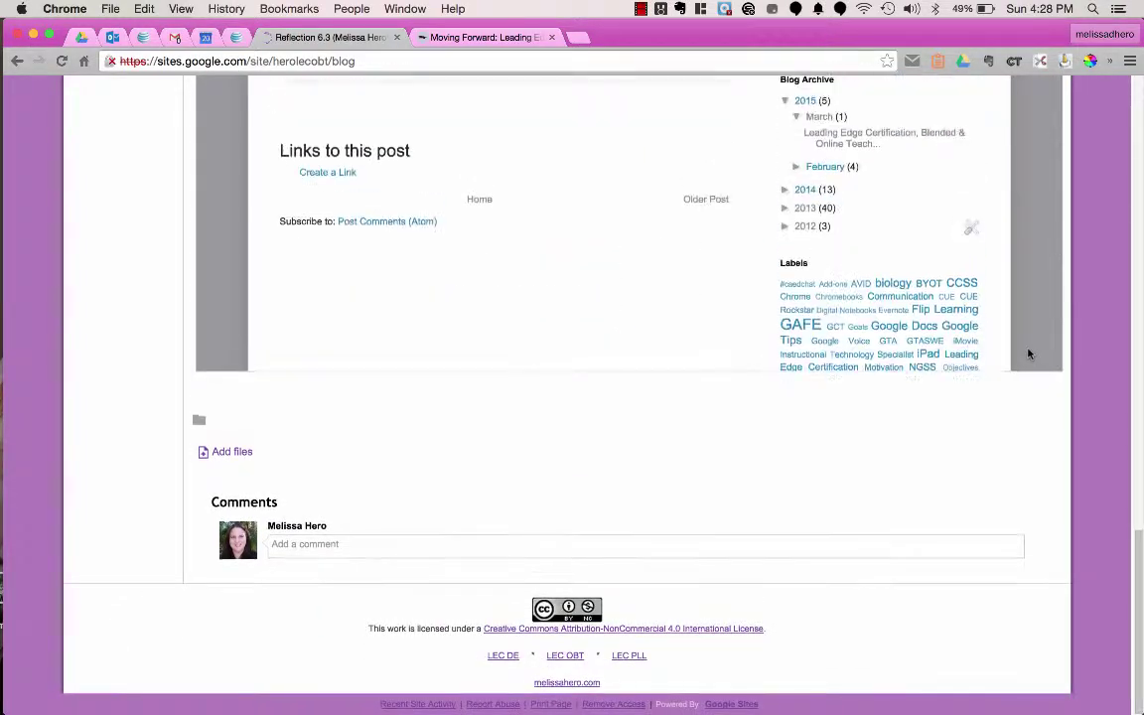
scroll(1029, 382, "up", 10)
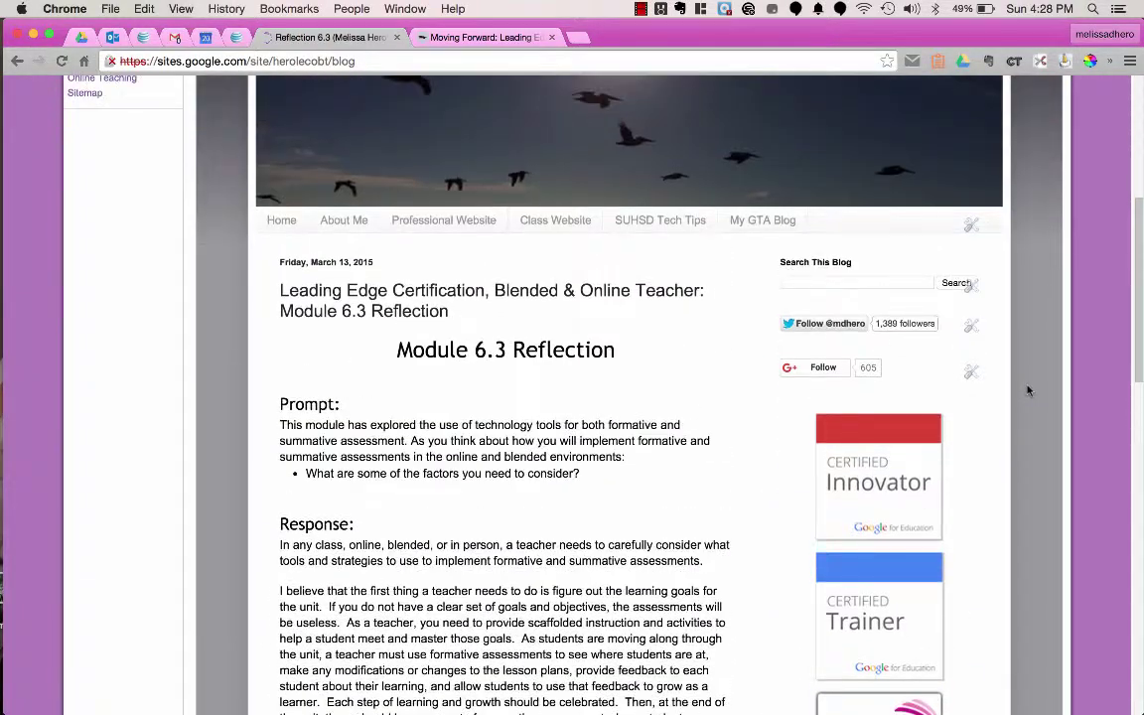
scroll(1029, 390, "up", 3)
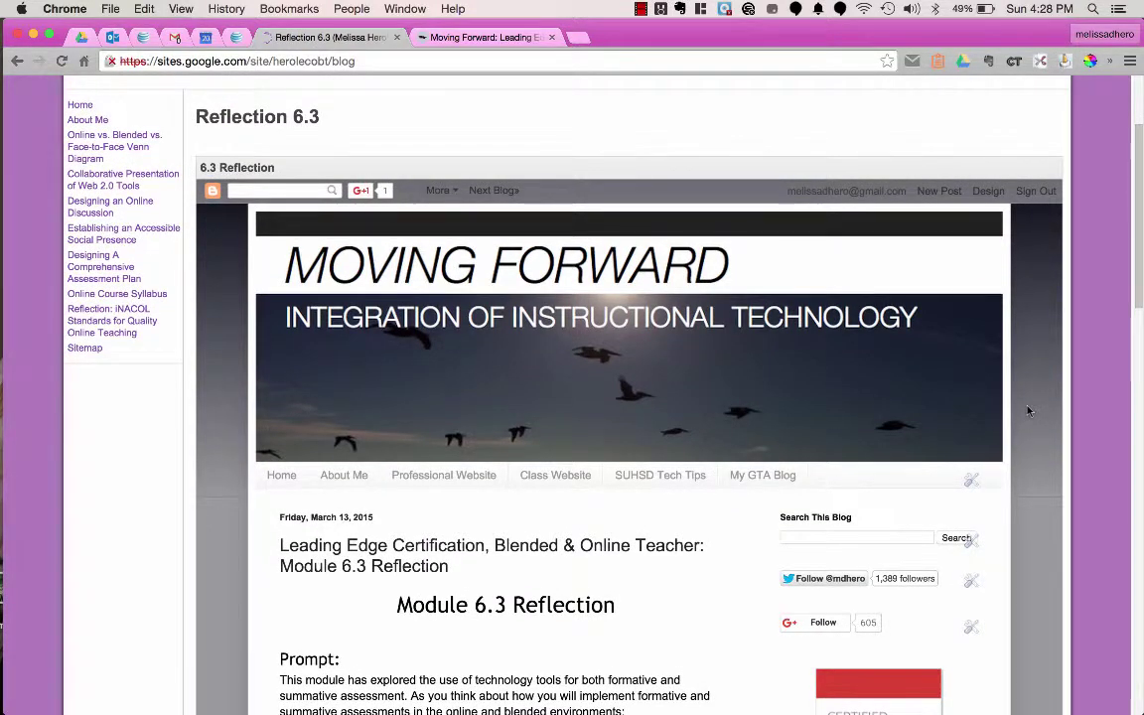
scroll(1029, 410, "up", 2)
scroll(1029, 410, "down", 5)
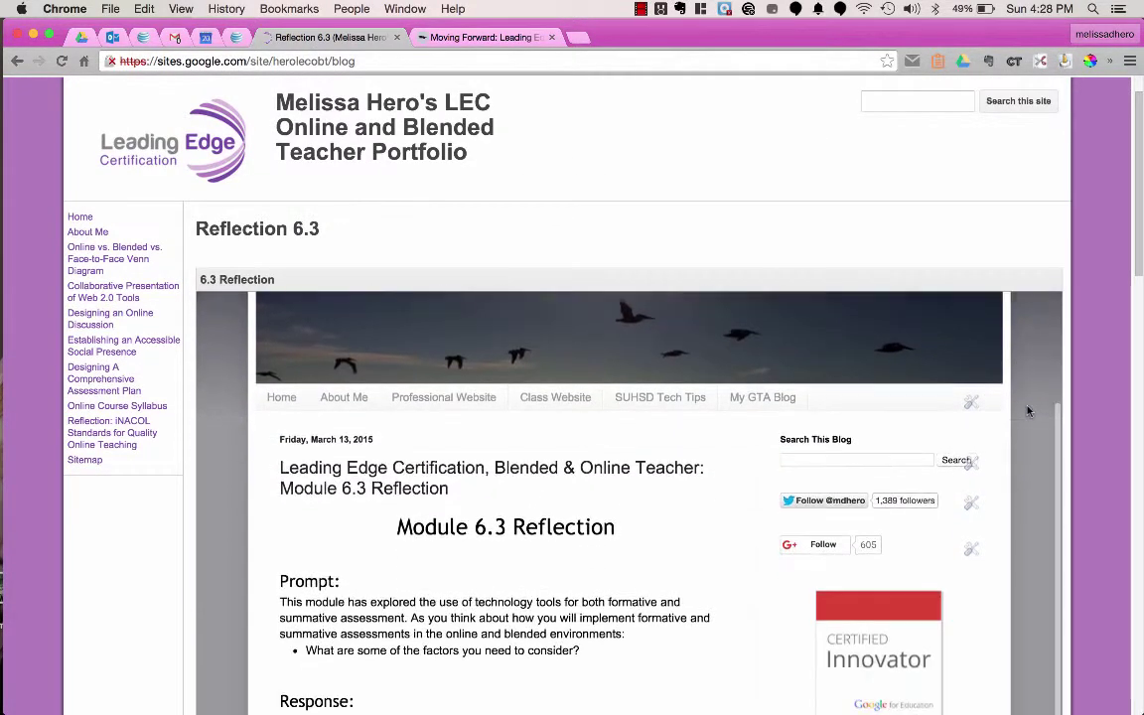
scroll(1029, 410, "down", 10)
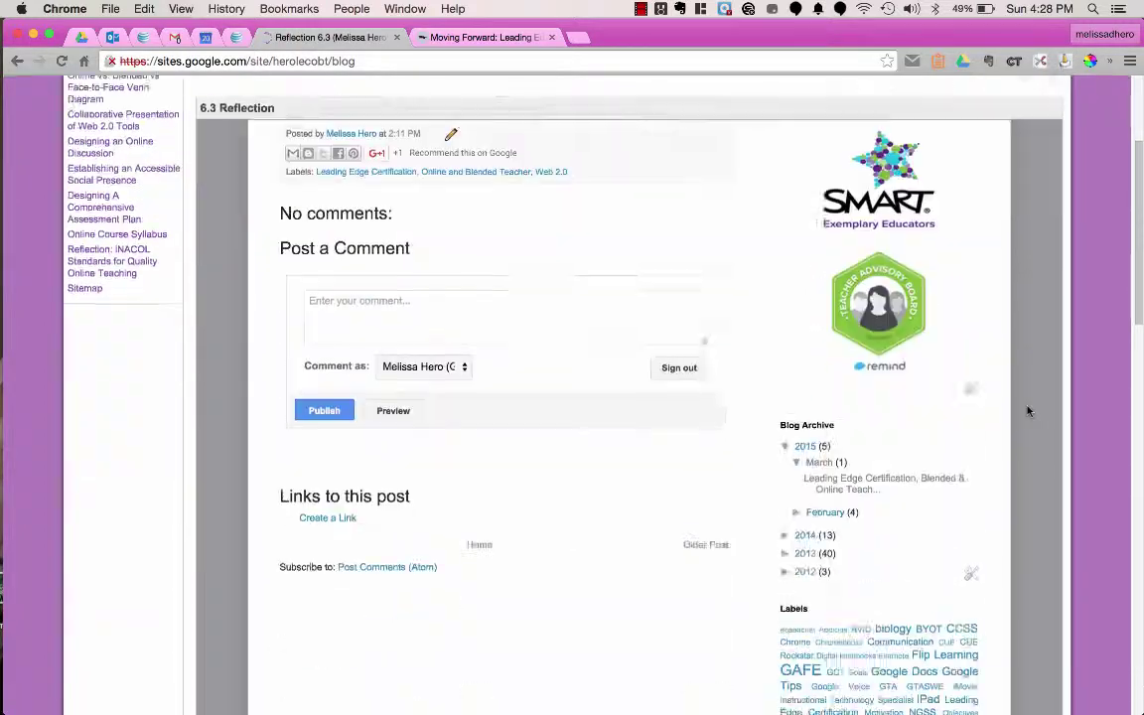
scroll(1029, 419, "up", 10)
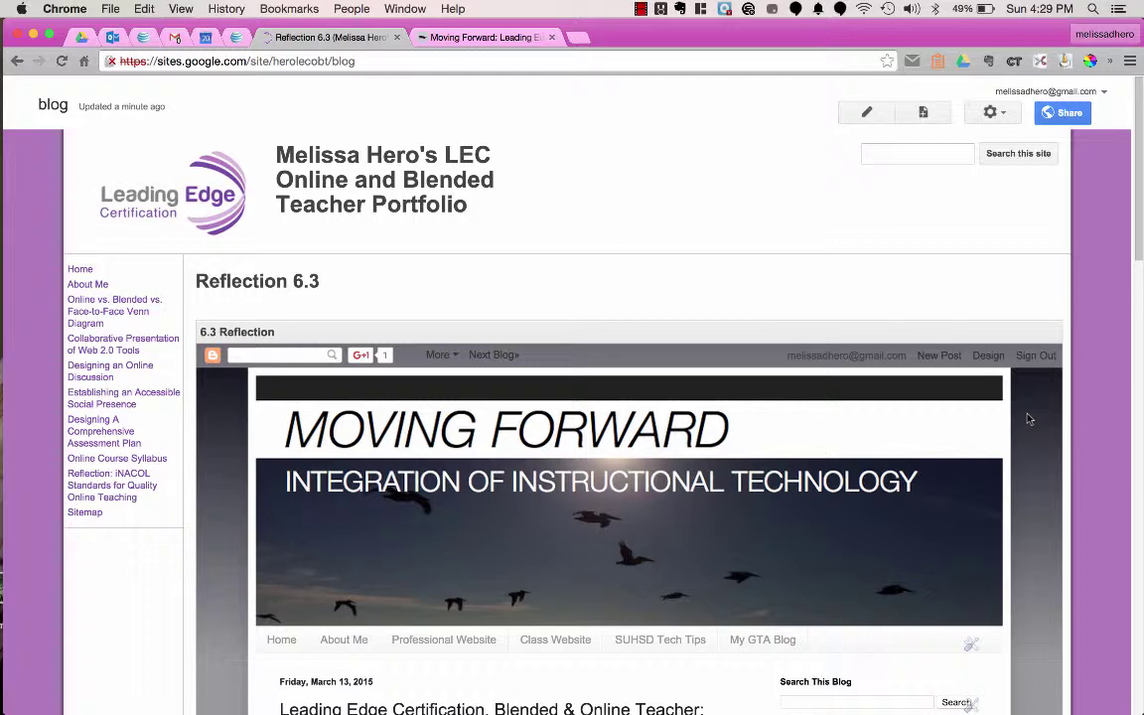
key("ctrl+Right")
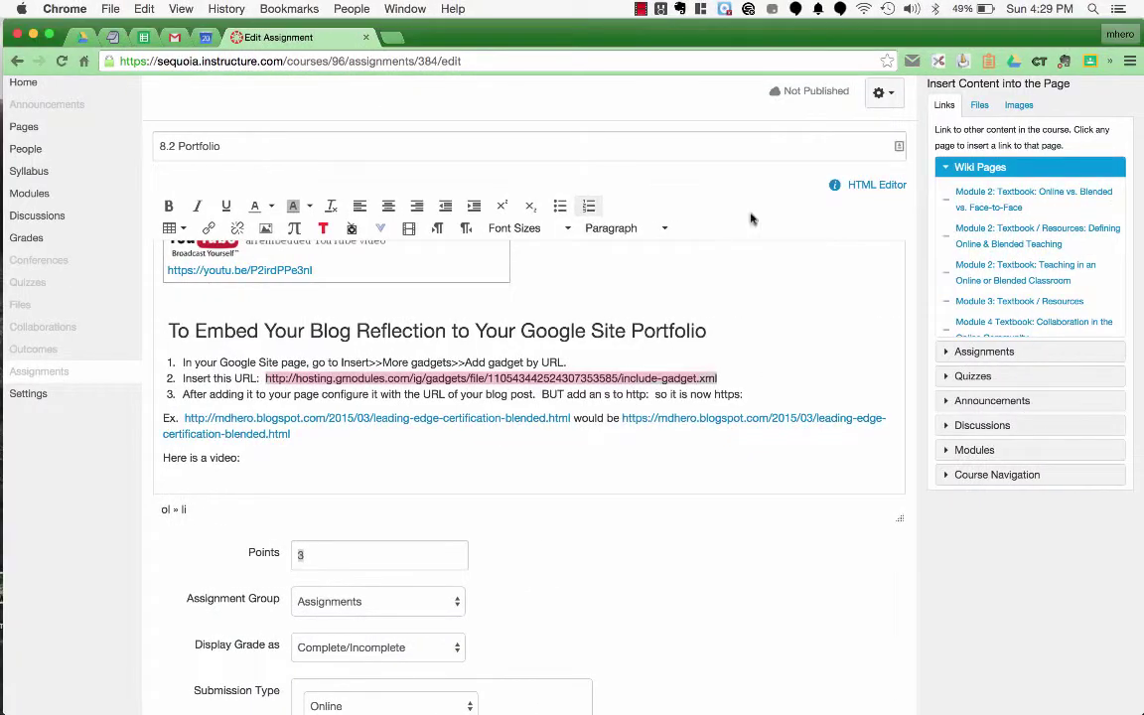